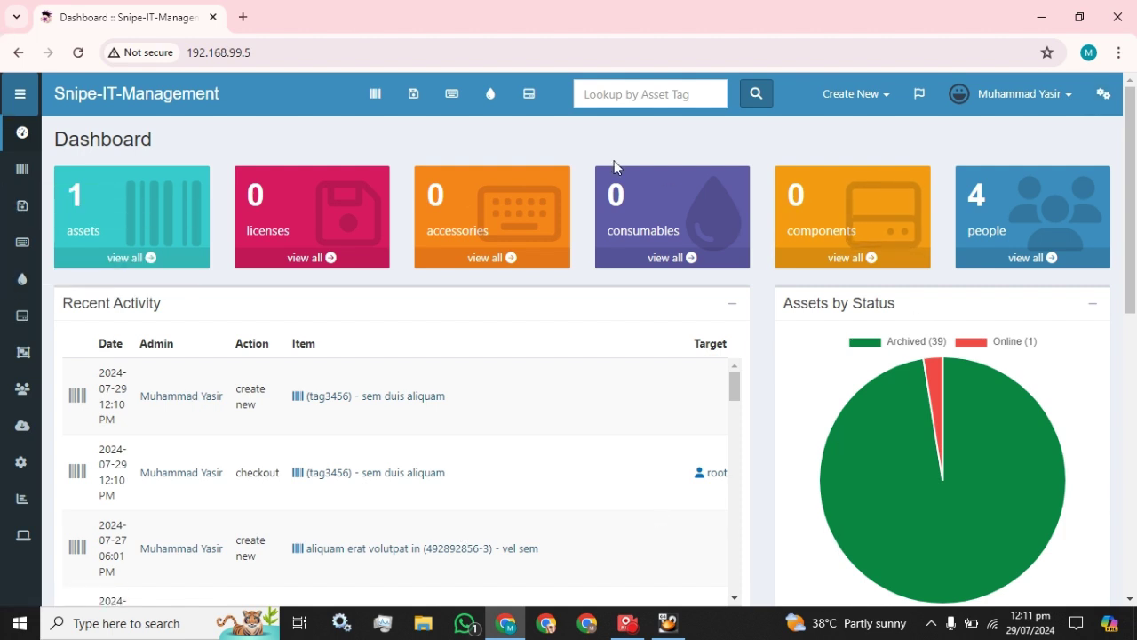
# Step: Go from the admin settings page to the Groups list showing the five existing groups
pyautogui.click(1108, 99)
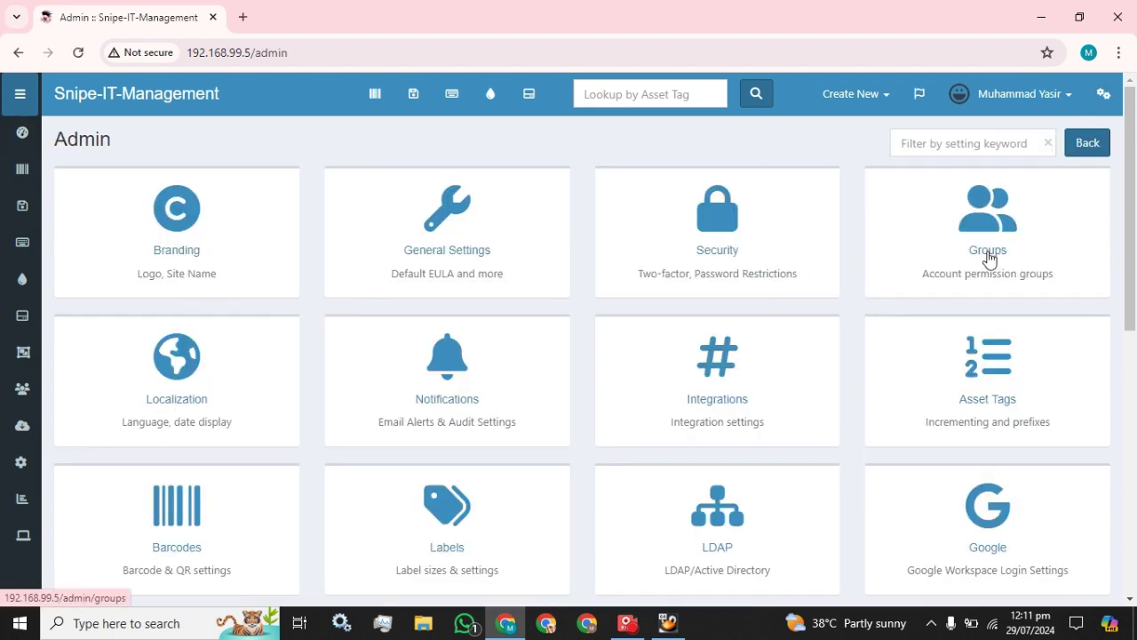
pyautogui.scroll(-2, 240, 417)
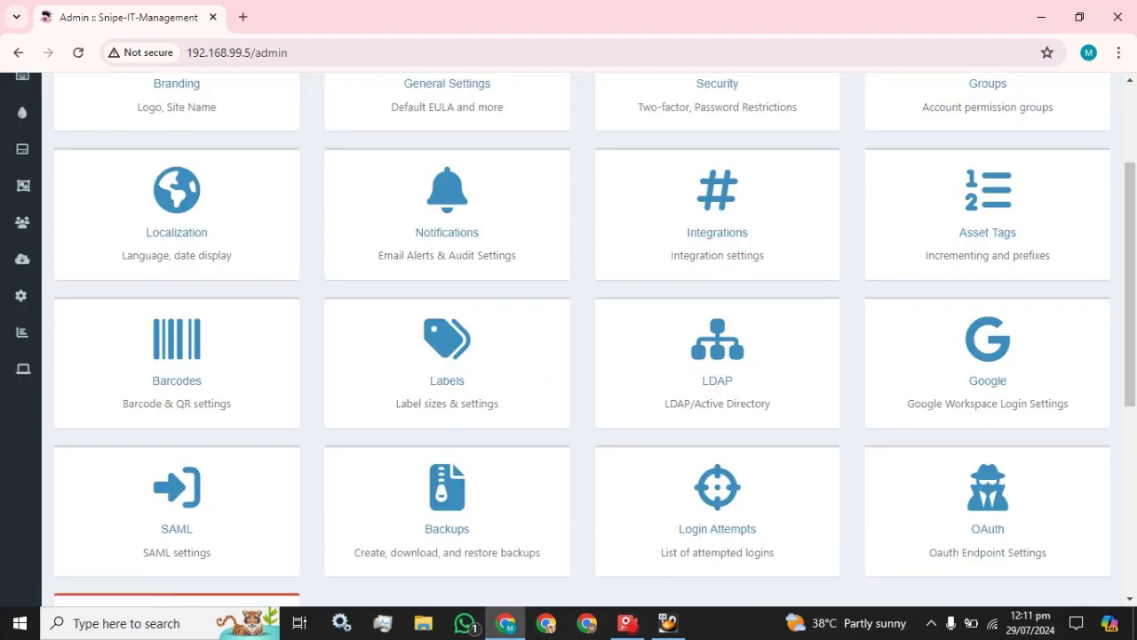
pyautogui.scroll(2, 970, 471)
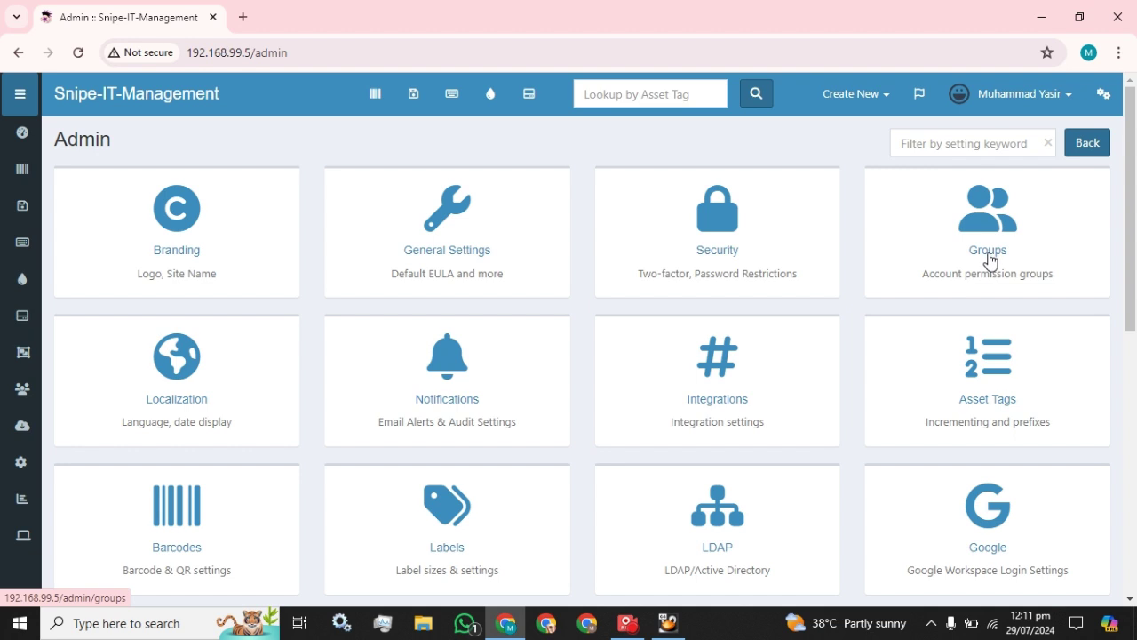
pyautogui.click(989, 257)
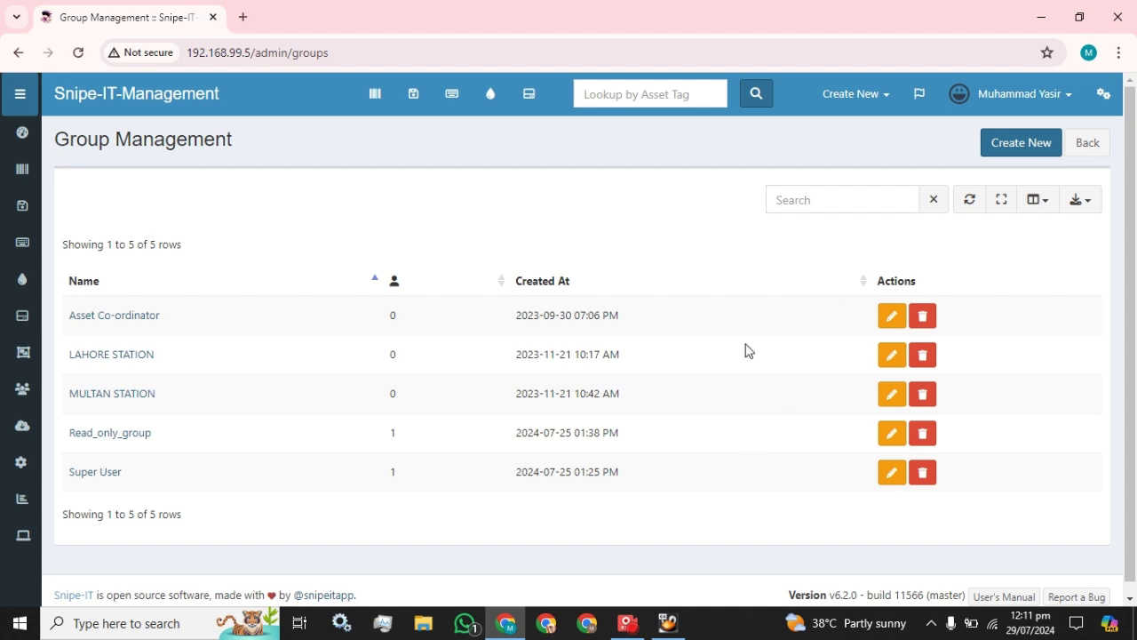
# Step: Start a new permission group named Group_policy
pyautogui.click(1022, 143)
pyautogui.click(524, 221)
pyautogui.write('Group_policy')
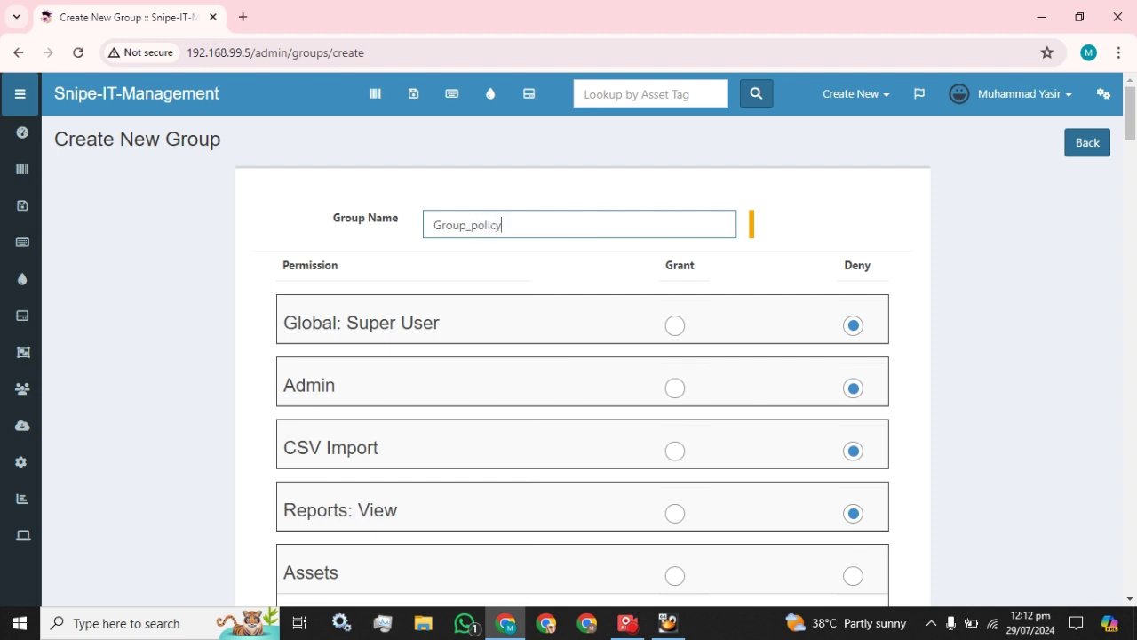
pyautogui.scroll(-2, 497, 236)
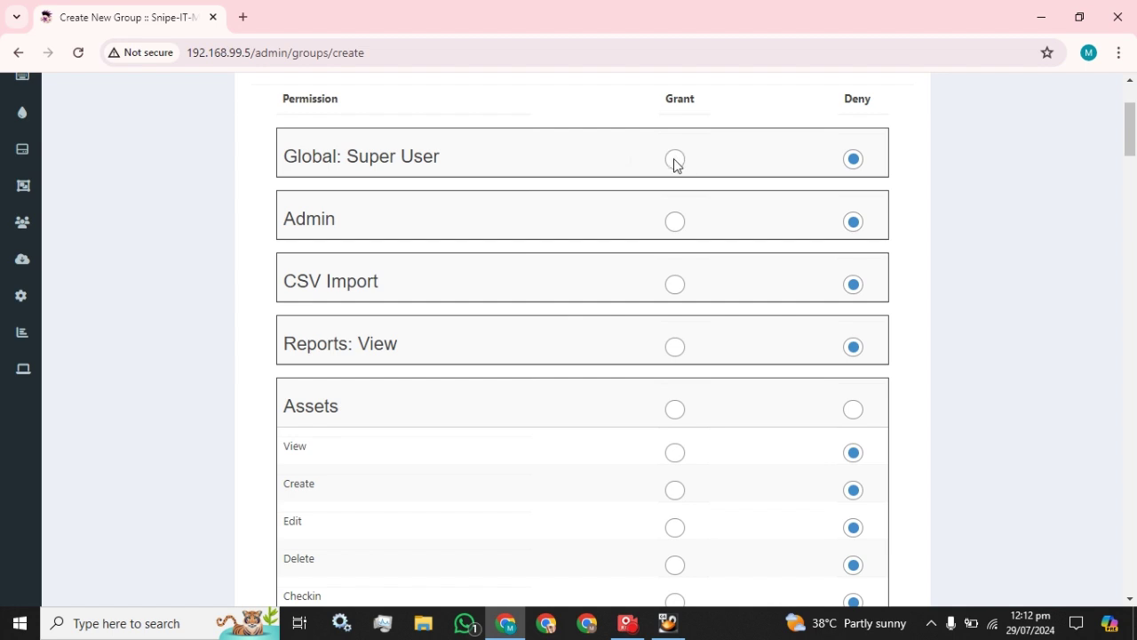
# Step: Grant Super User, Admin, CSV Import and Reports View, then set them all back to Deny
pyautogui.click(675, 159)
pyautogui.click(675, 221)
pyautogui.click(676, 283)
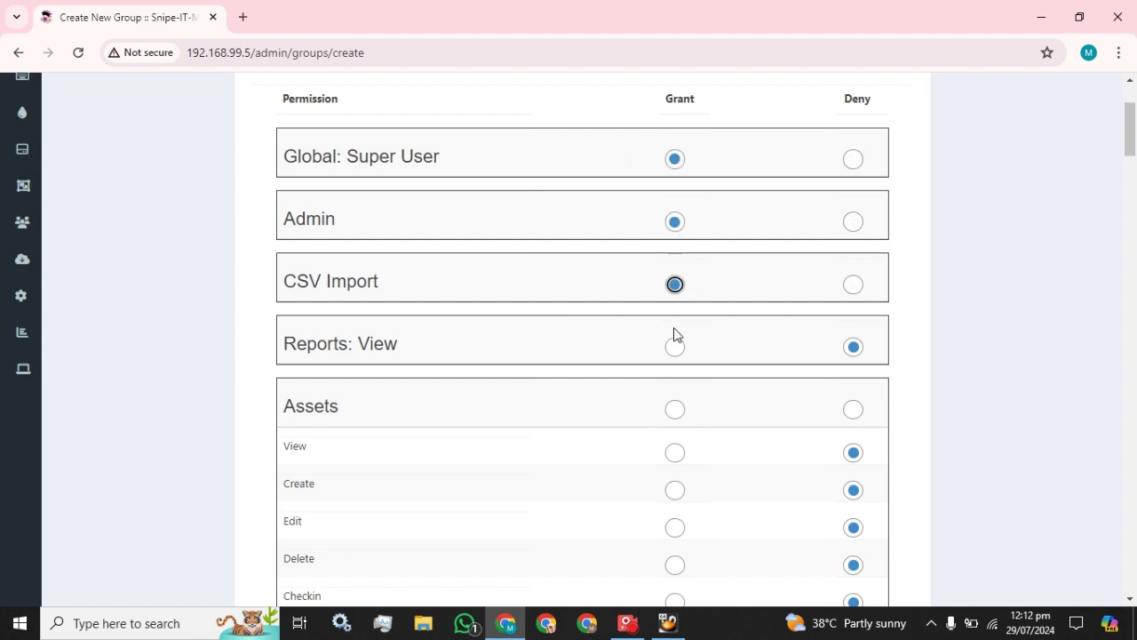
pyautogui.click(675, 346)
pyautogui.click(853, 159)
pyautogui.click(854, 221)
pyautogui.click(853, 284)
pyautogui.click(853, 346)
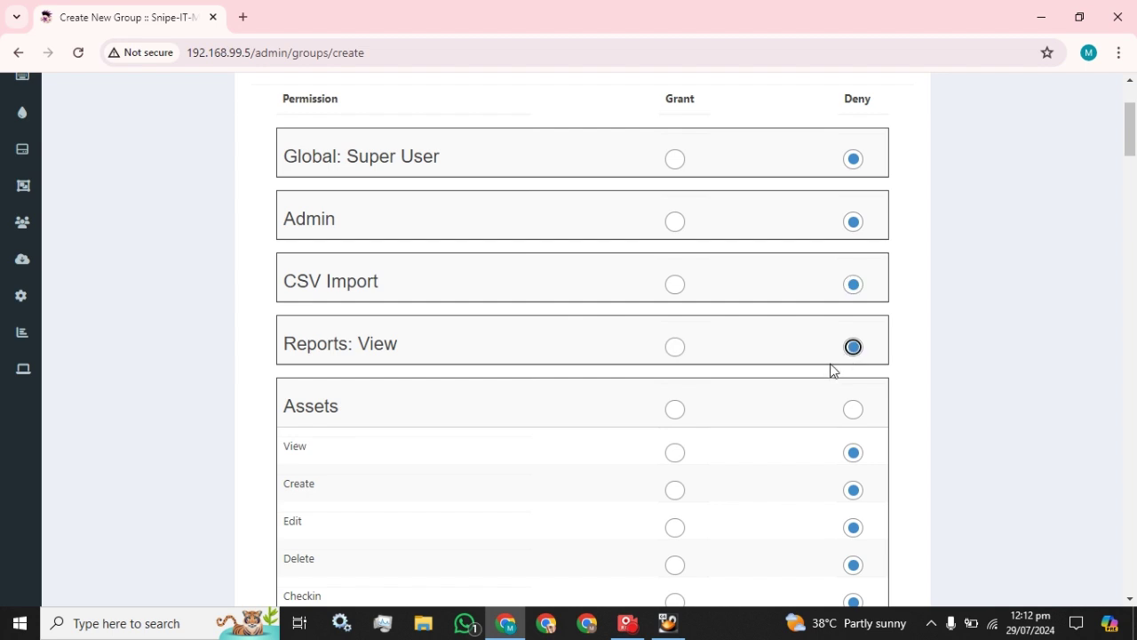
# Step: Grant the group View and Edit permissions on Assets
pyautogui.scroll(-2, 817, 360)
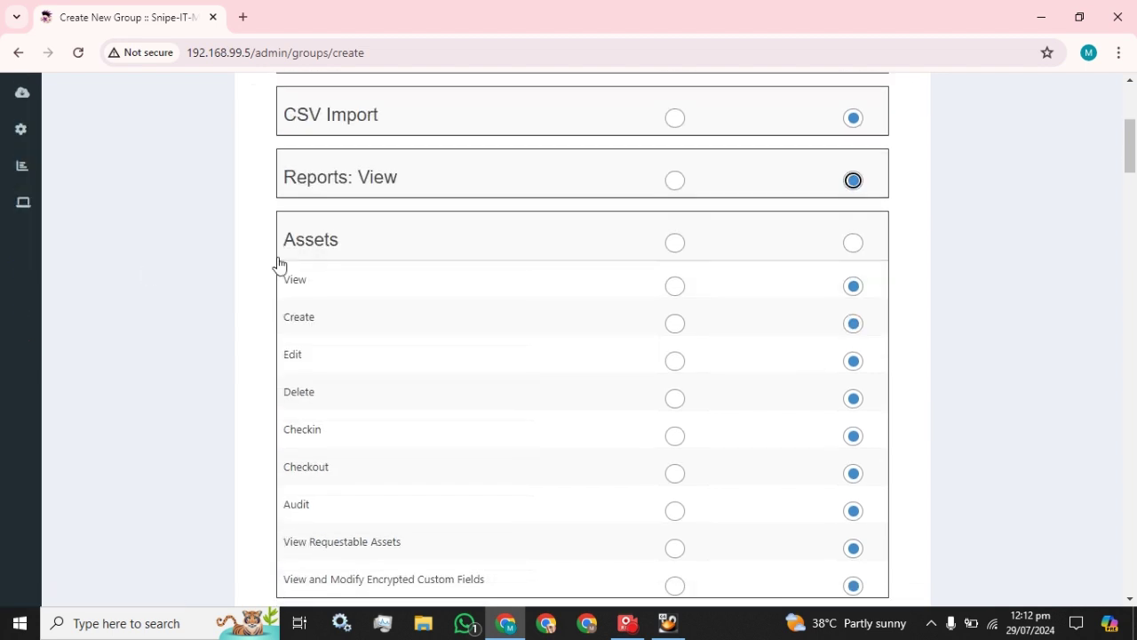
pyautogui.click(675, 286)
pyautogui.click(676, 361)
# Step: Deny asset editing and grant View on accessories, consumables, licenses, components and kits
pyautogui.click(853, 361)
pyautogui.scroll(-3, 403, 287)
pyautogui.scroll(-1, 564, 289)
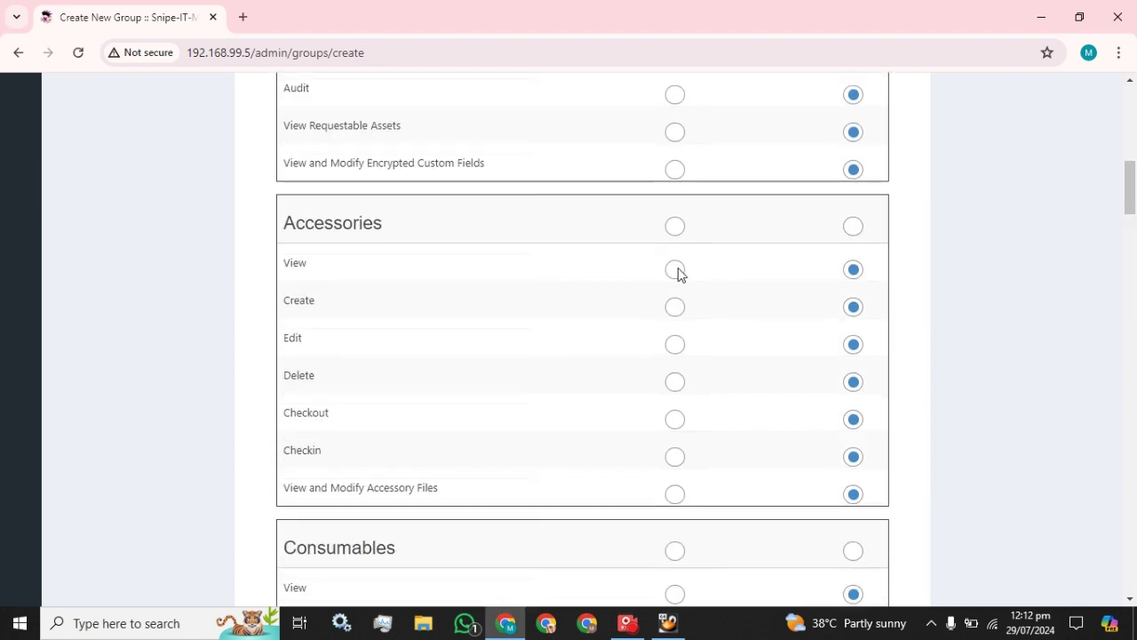
pyautogui.click(676, 270)
pyautogui.scroll(-3, 394, 396)
pyautogui.click(674, 263)
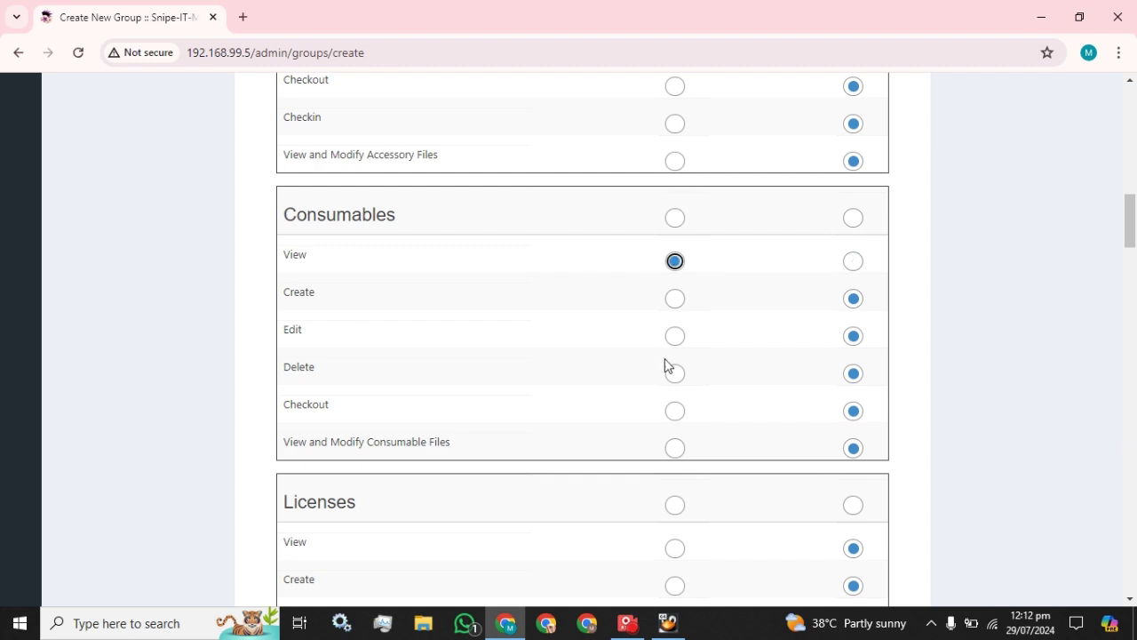
pyautogui.scroll(-3, 404, 324)
pyautogui.click(677, 300)
pyautogui.scroll(-3, 680, 356)
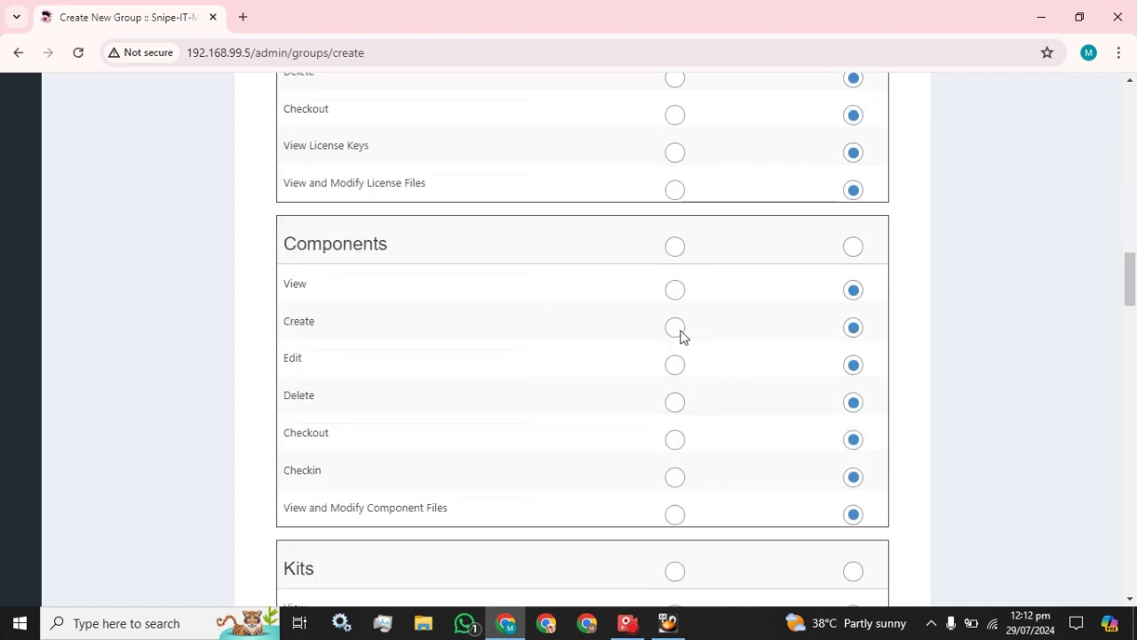
pyautogui.click(674, 291)
pyautogui.scroll(-3, 489, 371)
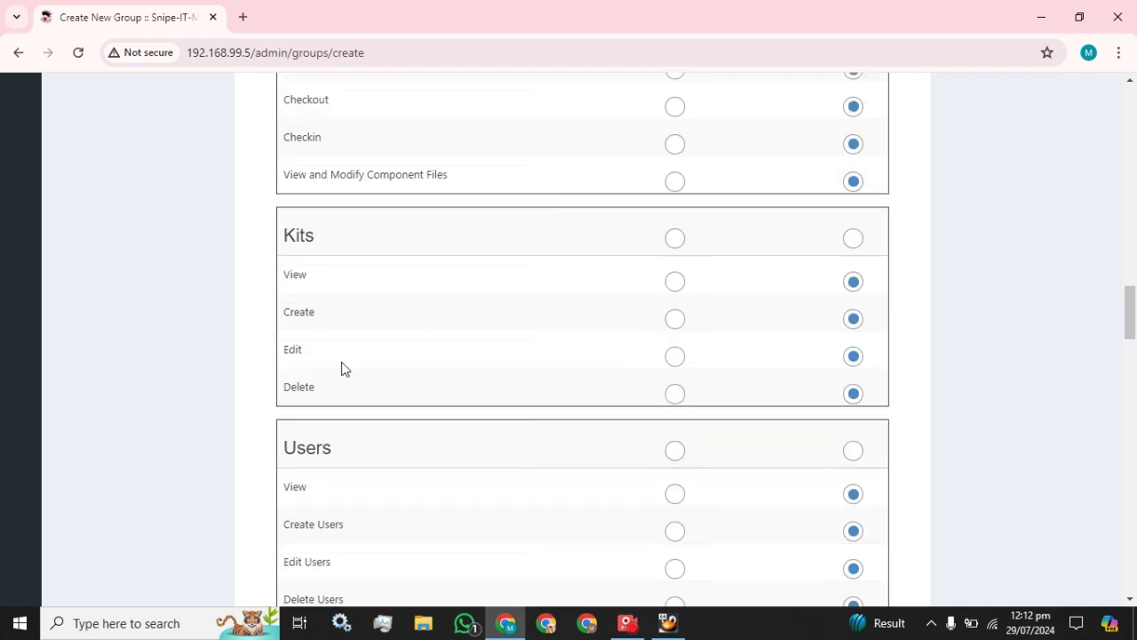
pyautogui.click(674, 282)
pyautogui.scroll(-3, 597, 404)
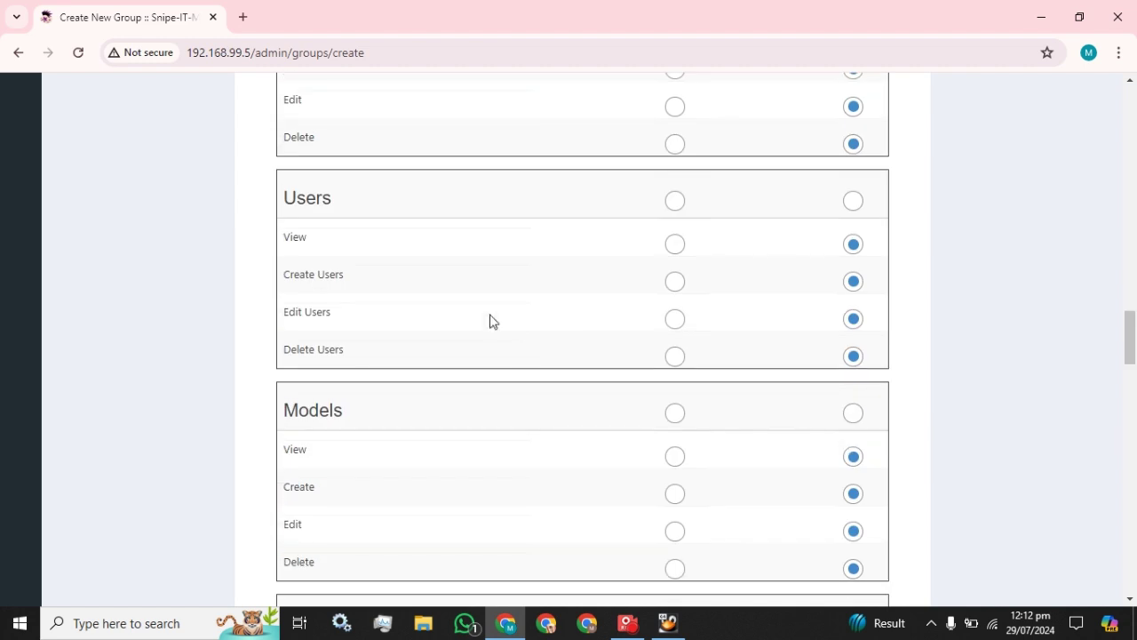
# Step: Keep Users View denied, and grant View on models, categories and departments
pyautogui.click(675, 245)
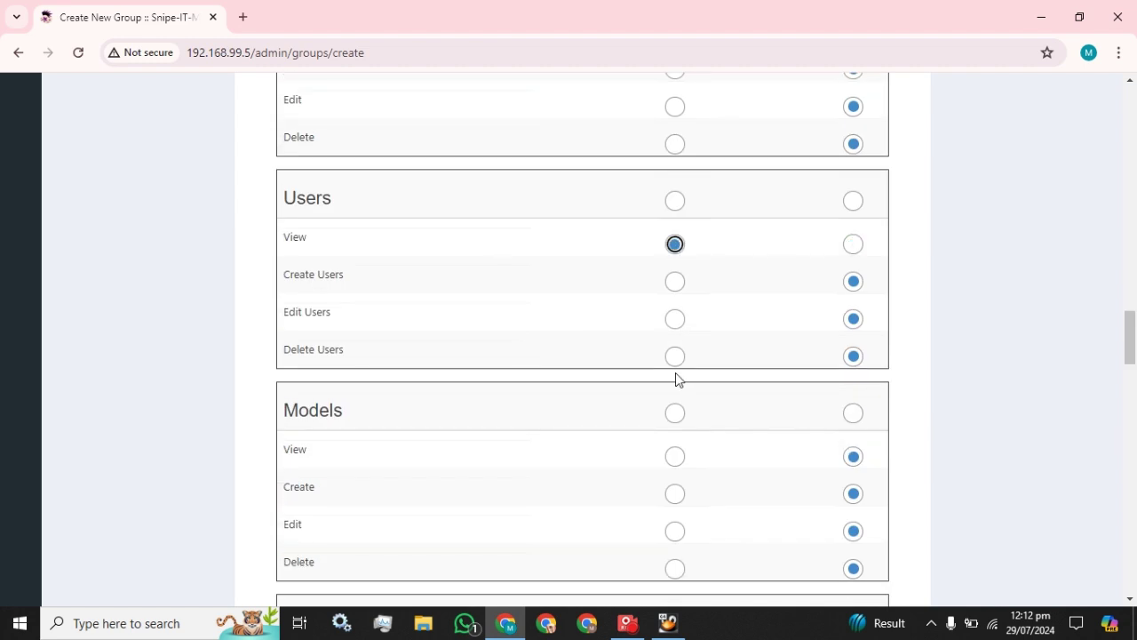
pyautogui.click(853, 244)
pyautogui.scroll(-2, 636, 440)
pyautogui.scroll(-2, 636, 447)
pyautogui.click(676, 207)
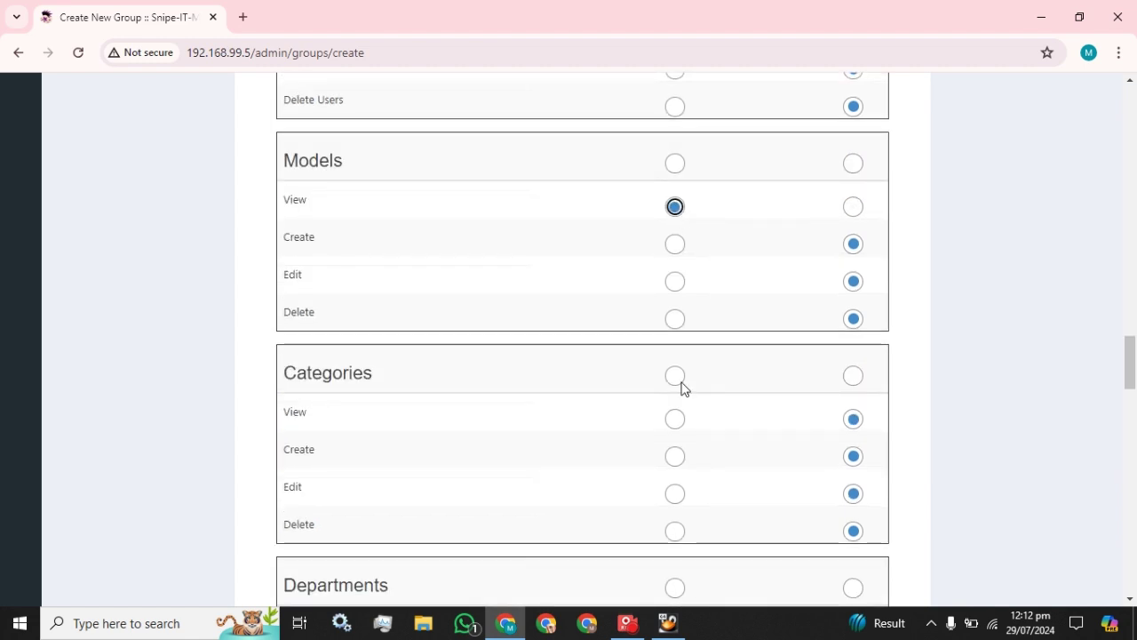
pyautogui.click(675, 419)
pyautogui.scroll(-5, 678, 428)
pyautogui.click(676, 382)
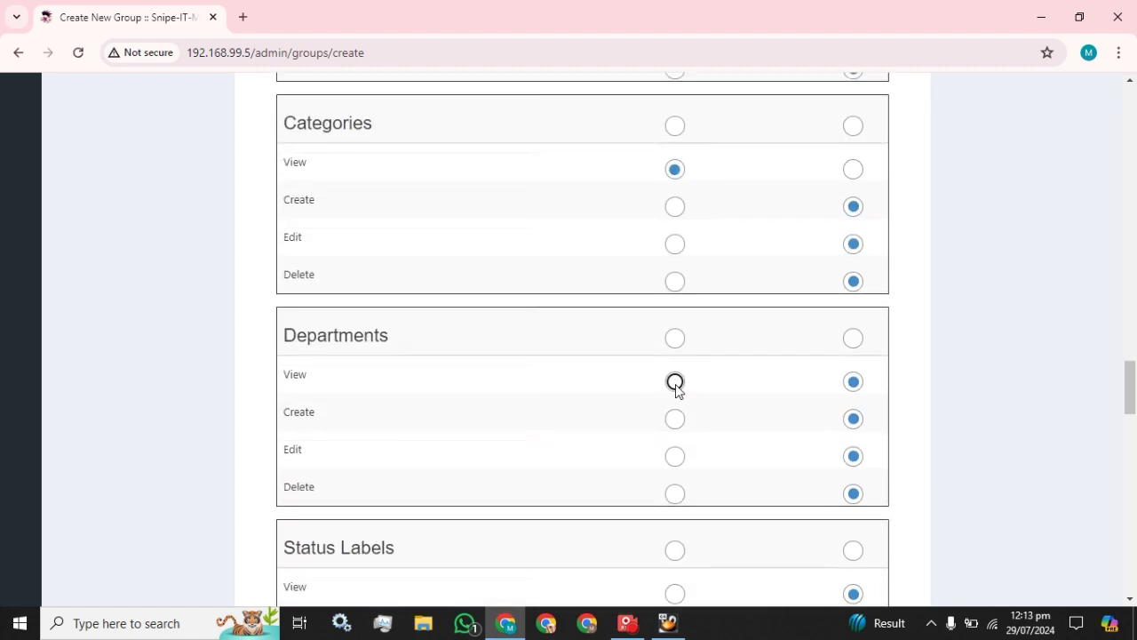
# Step: Grant View on status labels, custom fields, manufacturers, depreciations and locations
pyautogui.scroll(-1, 675, 391)
pyautogui.scroll(-3, 676, 391)
pyautogui.click(676, 419)
pyautogui.scroll(-5, 677, 432)
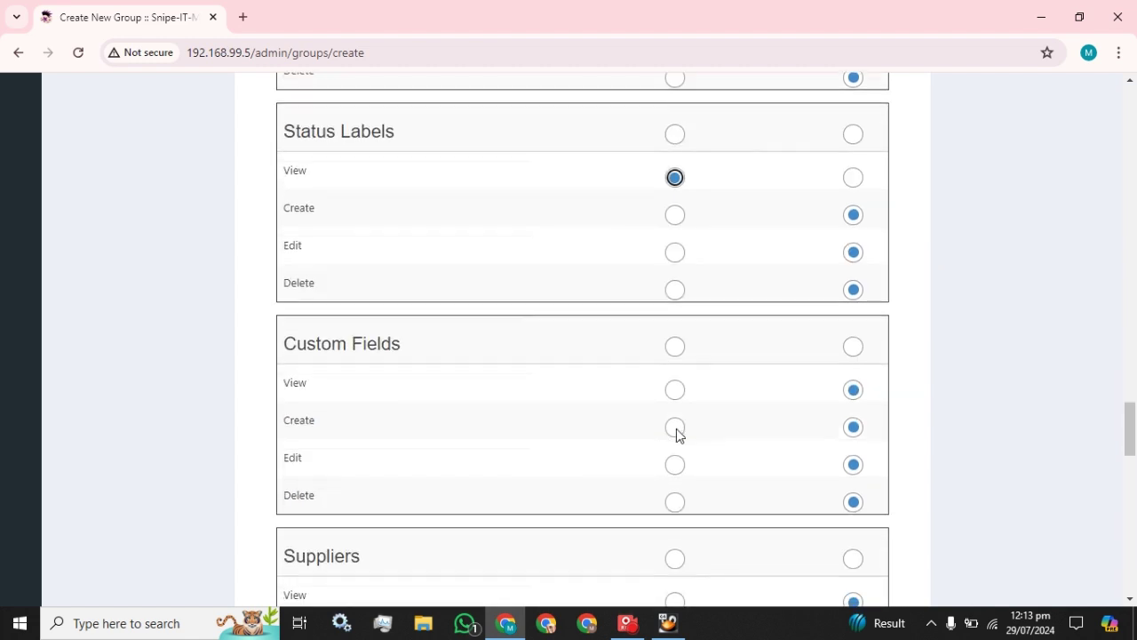
pyautogui.click(675, 391)
pyautogui.scroll(-5, 677, 400)
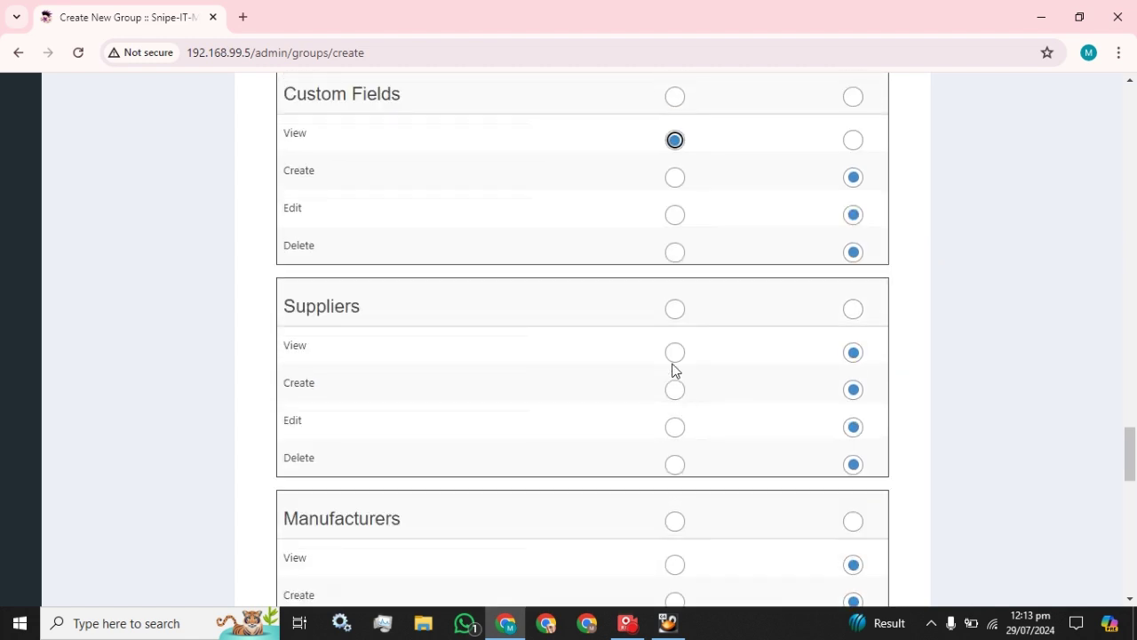
pyautogui.scroll(-5, 672, 370)
pyautogui.click(675, 311)
pyautogui.scroll(-6, 677, 329)
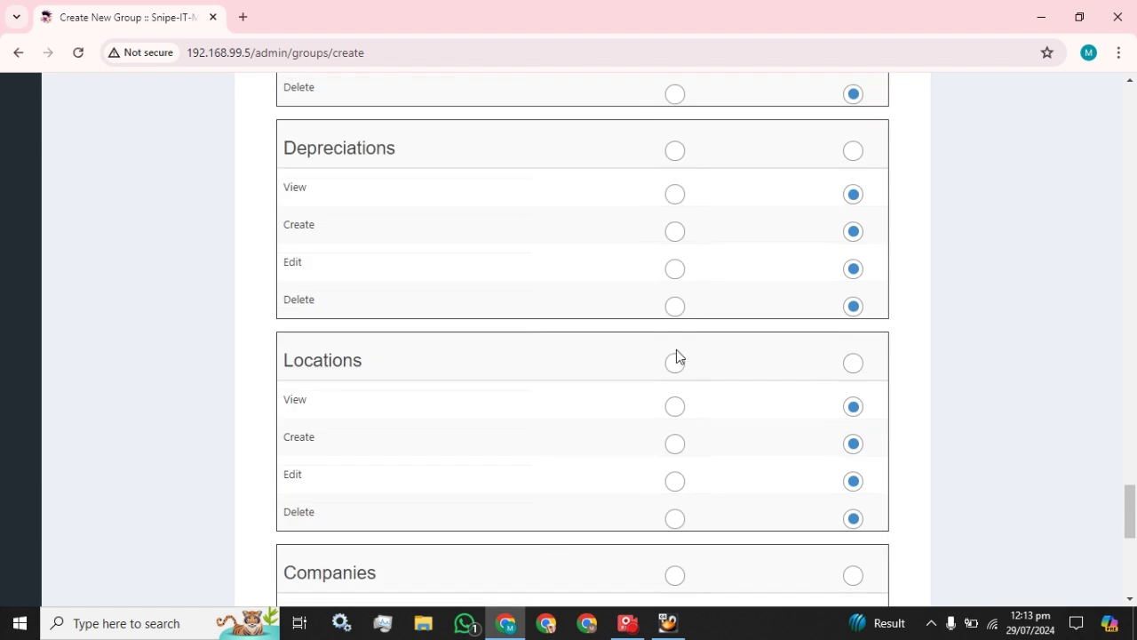
pyautogui.click(676, 193)
pyautogui.click(675, 407)
pyautogui.scroll(-3, 677, 410)
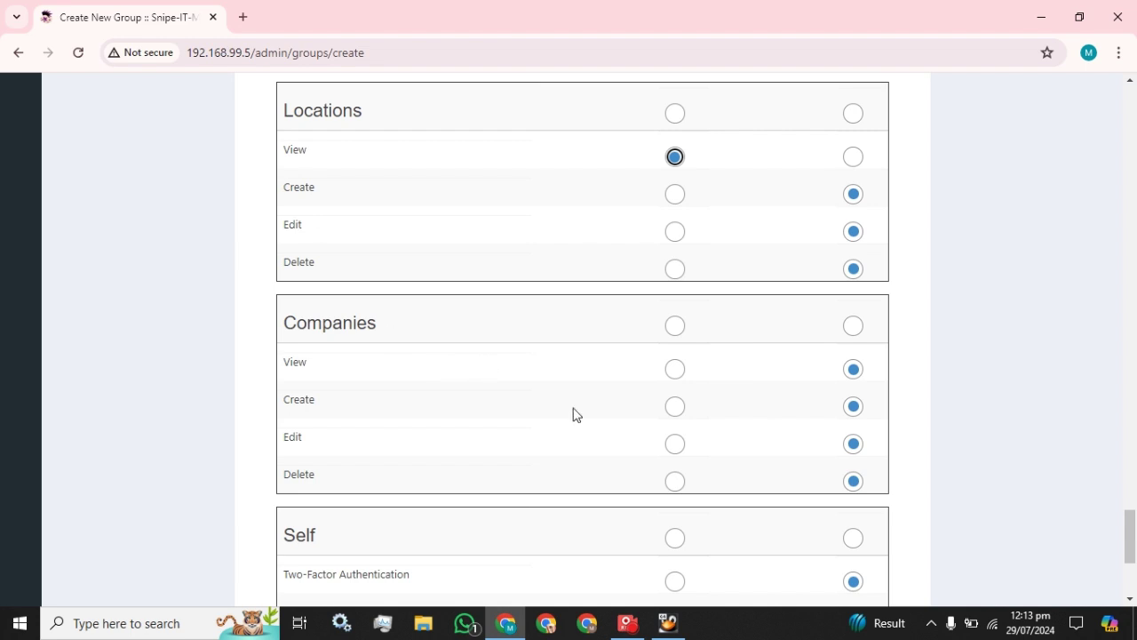
# Step: Back at the Assets permissions, leave Create on Deny and grant Edit again
pyautogui.scroll(3, 620, 445)
pyautogui.scroll(5, 620, 446)
pyautogui.scroll(4, 619, 445)
pyautogui.scroll(4, 619, 445)
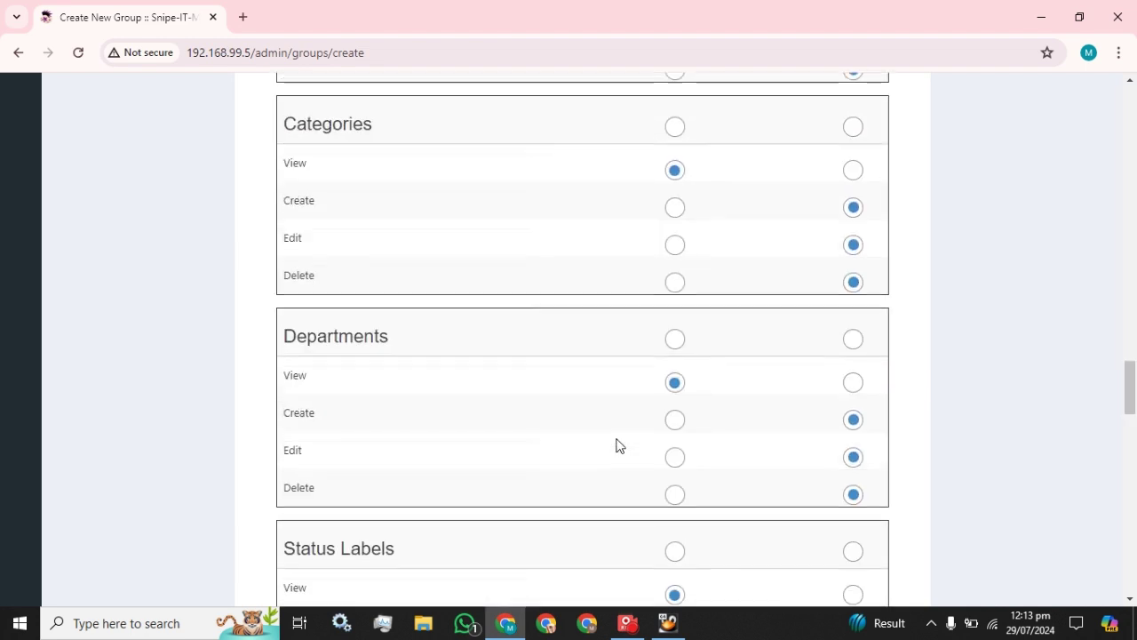
pyautogui.scroll(4, 620, 445)
pyautogui.scroll(4, 619, 445)
pyautogui.scroll(4, 619, 445)
pyautogui.scroll(4, 619, 445)
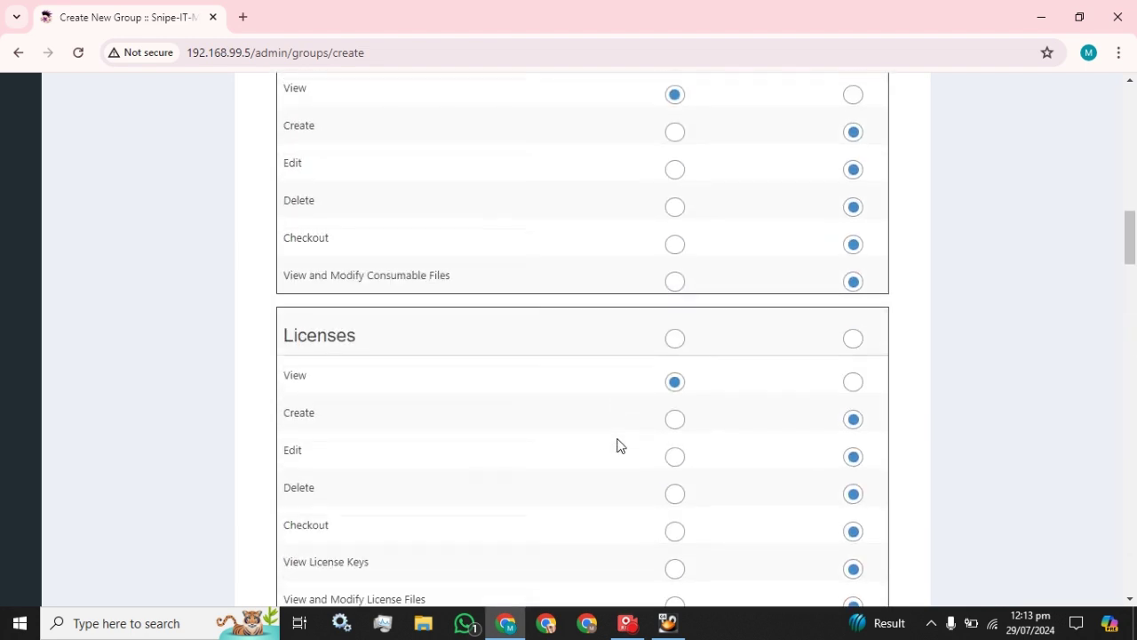
pyautogui.scroll(4, 620, 446)
pyautogui.scroll(4, 619, 445)
pyautogui.scroll(4, 616, 444)
pyautogui.scroll(1, 617, 445)
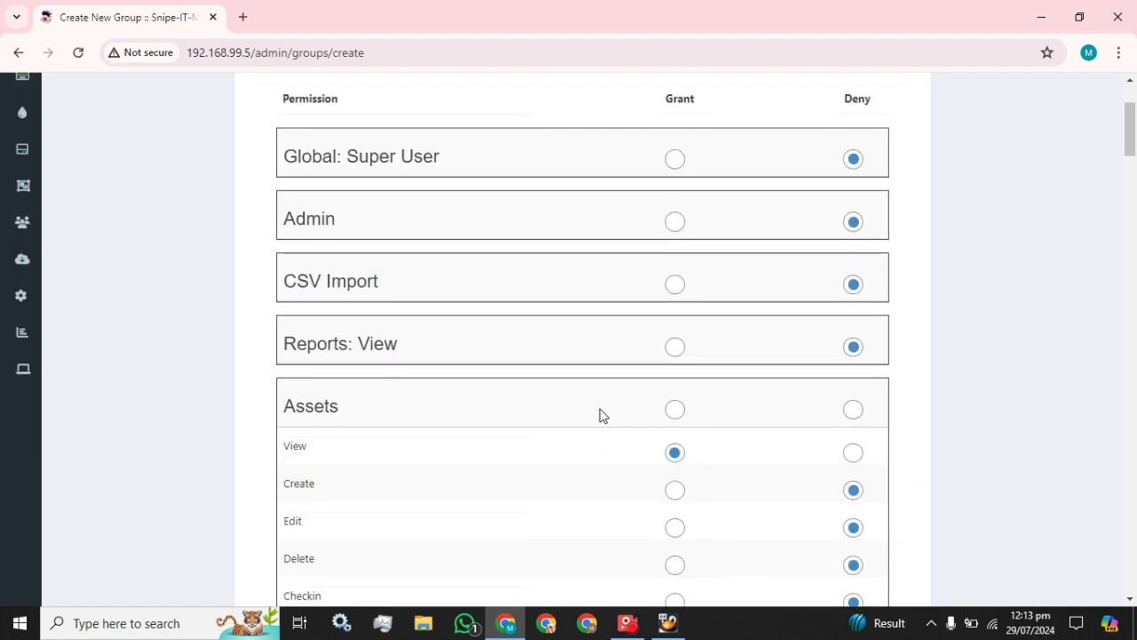
pyautogui.scroll(-2, 602, 414)
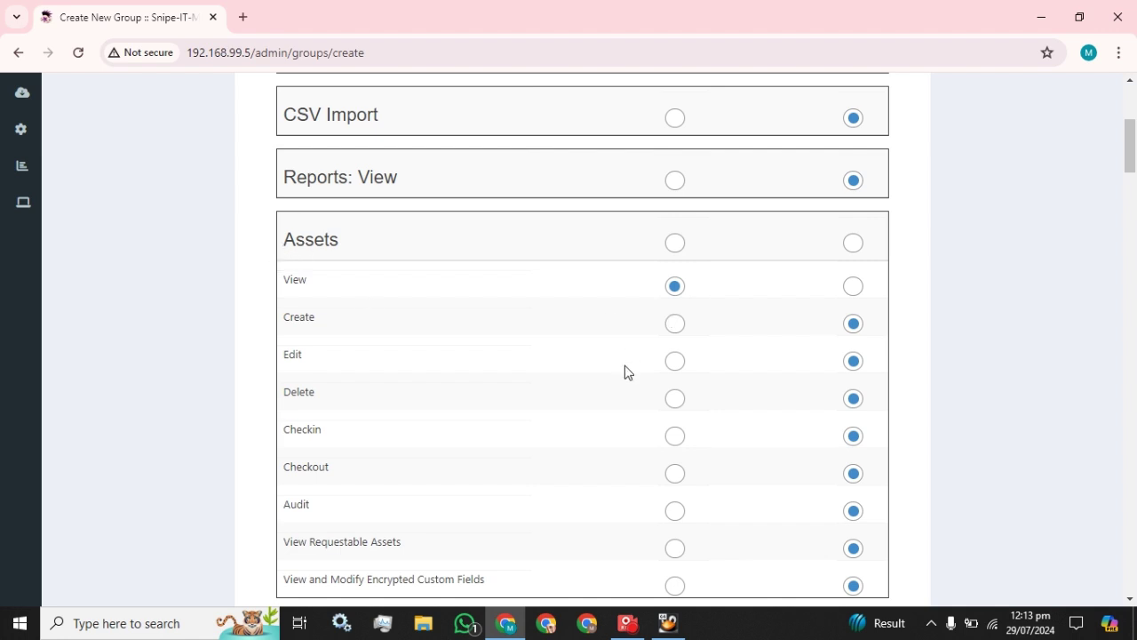
pyautogui.click(677, 325)
pyautogui.click(853, 323)
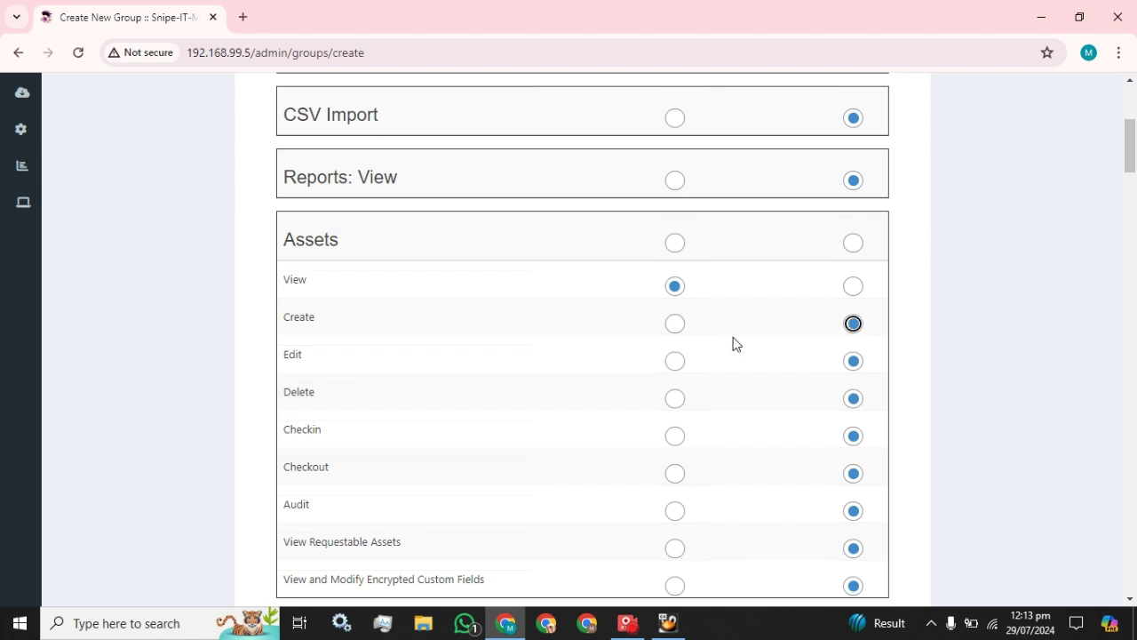
pyautogui.click(676, 360)
# Step: Scroll through the full permission list to review the Grant/Deny settings, then scroll back up
pyautogui.scroll(-5, 456, 295)
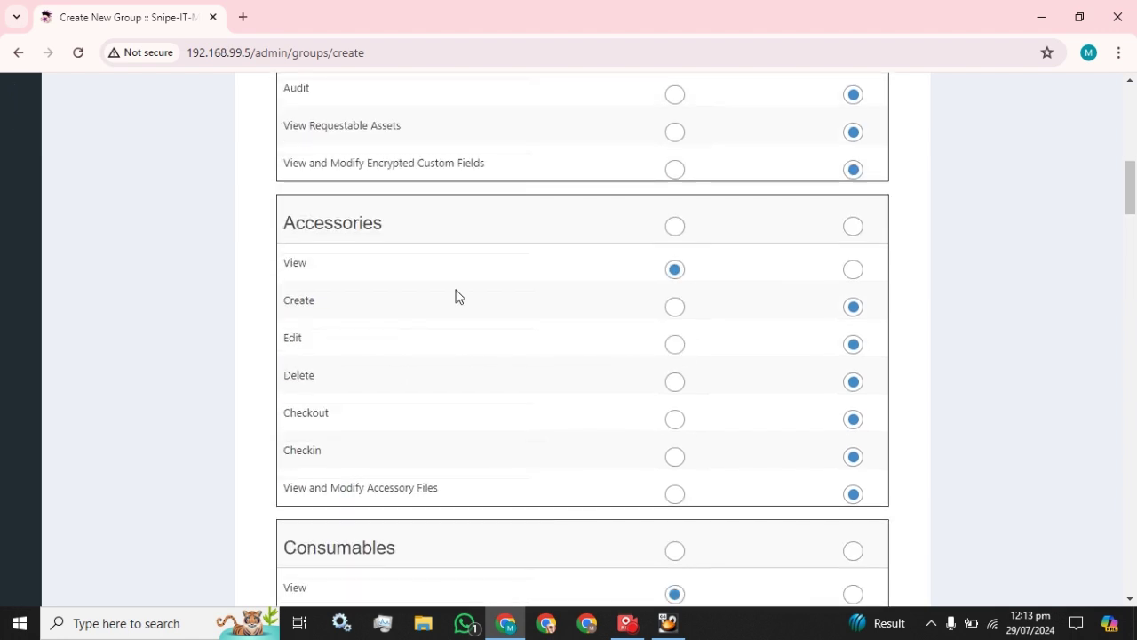
pyautogui.scroll(-1, 456, 296)
pyautogui.scroll(-2, 455, 296)
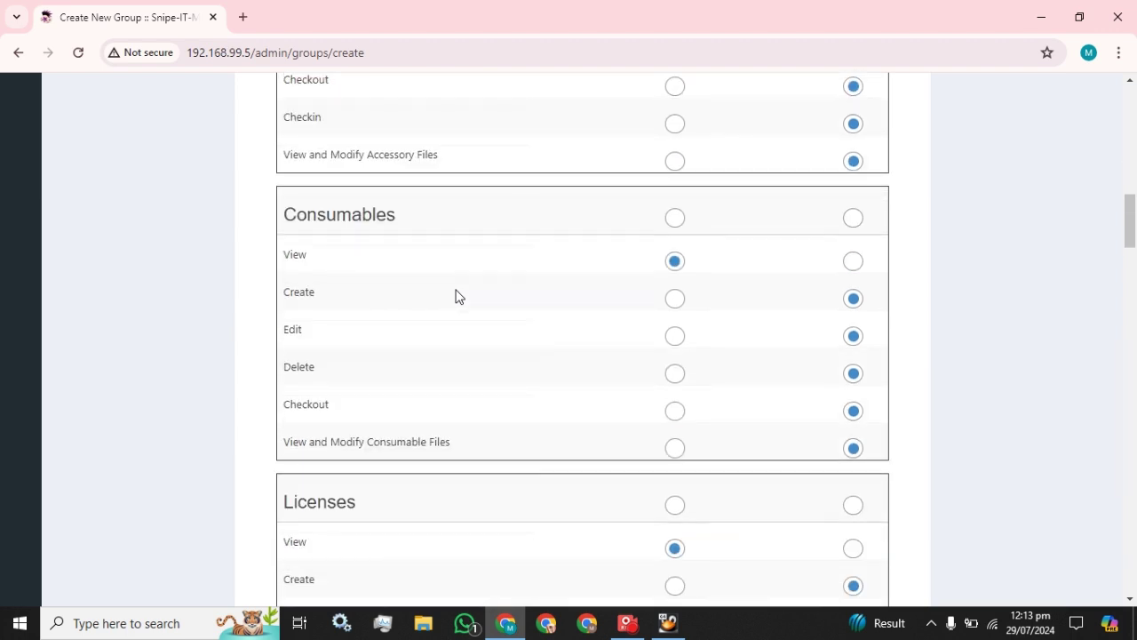
pyautogui.scroll(-3, 456, 296)
pyautogui.scroll(-2, 456, 296)
pyautogui.scroll(-2, 455, 295)
pyautogui.scroll(-3, 456, 295)
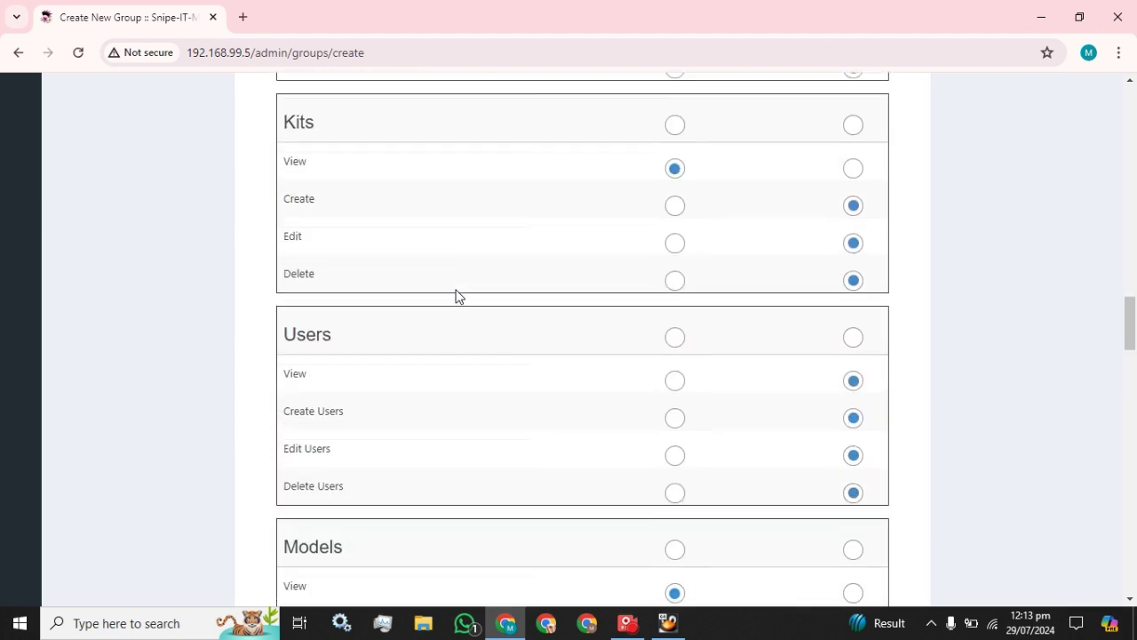
pyautogui.scroll(-2, 455, 296)
pyautogui.scroll(-3, 456, 296)
pyautogui.scroll(-3, 456, 295)
pyautogui.scroll(-2, 455, 296)
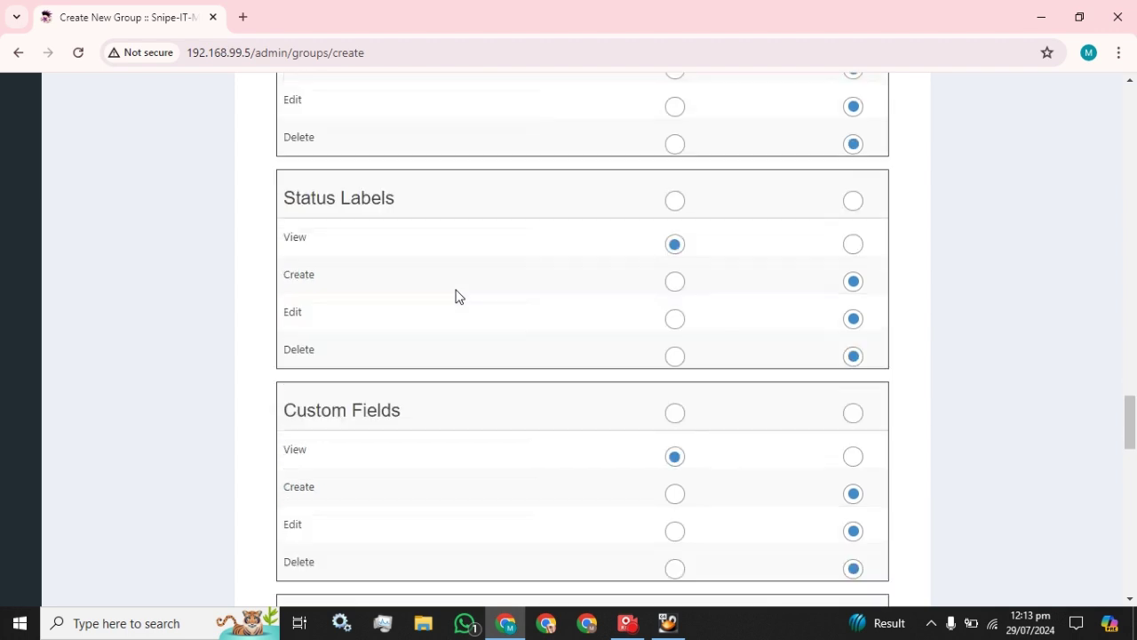
pyautogui.scroll(-1, 456, 296)
pyautogui.scroll(-5, 456, 295)
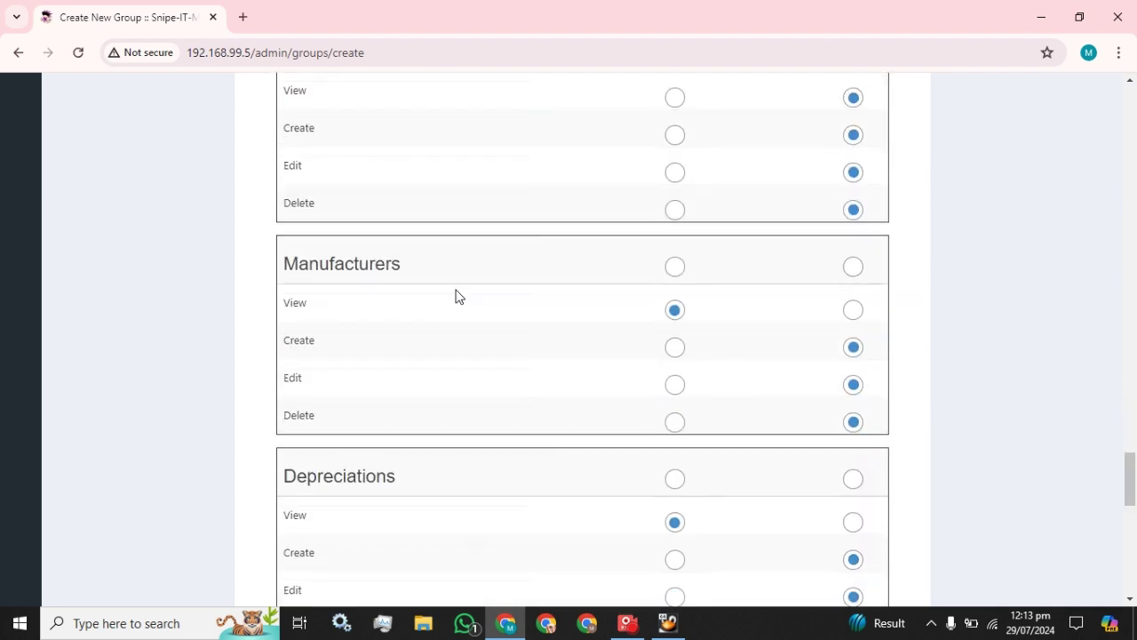
pyautogui.scroll(-2, 456, 296)
pyautogui.scroll(-4, 455, 296)
pyautogui.scroll(-1, 455, 296)
pyautogui.scroll(-3, 455, 296)
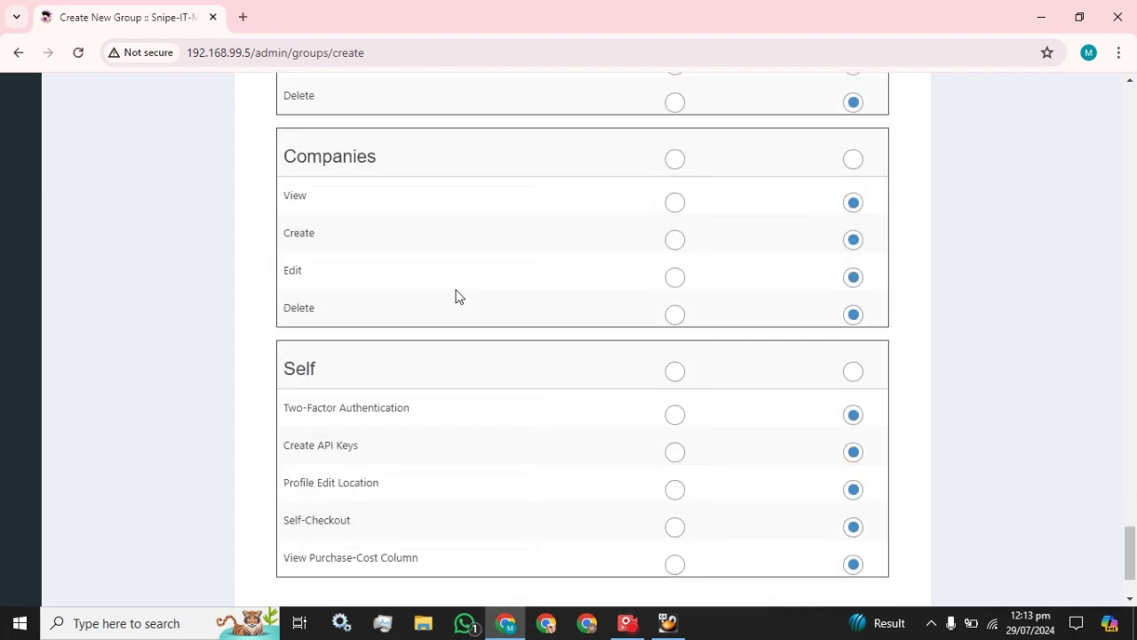
pyautogui.scroll(-2, 455, 296)
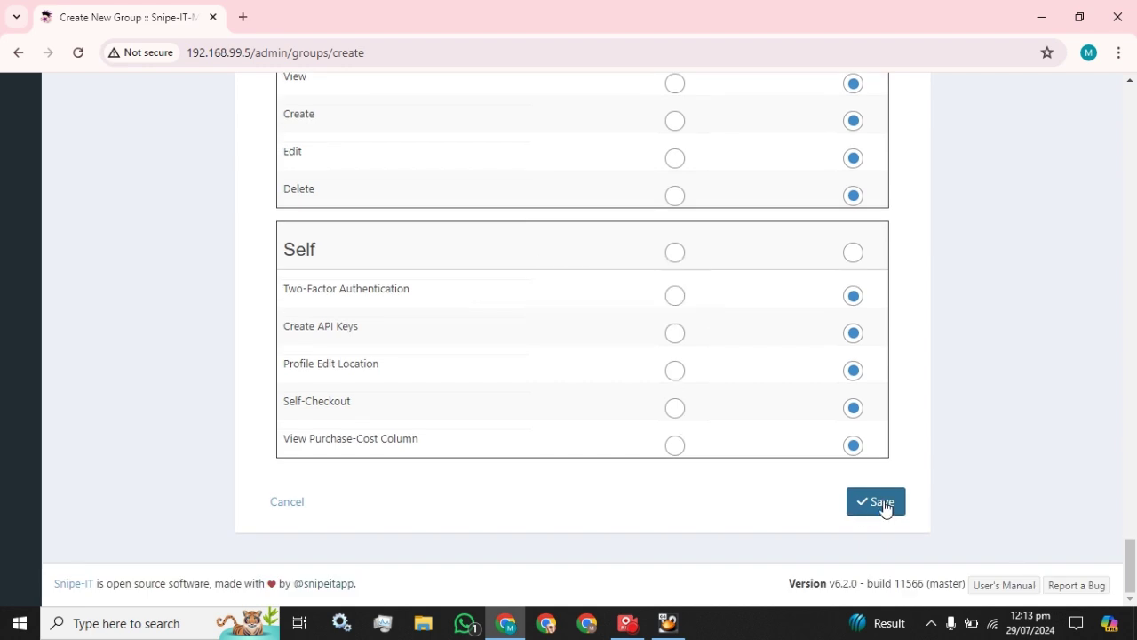
pyautogui.scroll(10, 494, 388)
pyautogui.scroll(10, 494, 388)
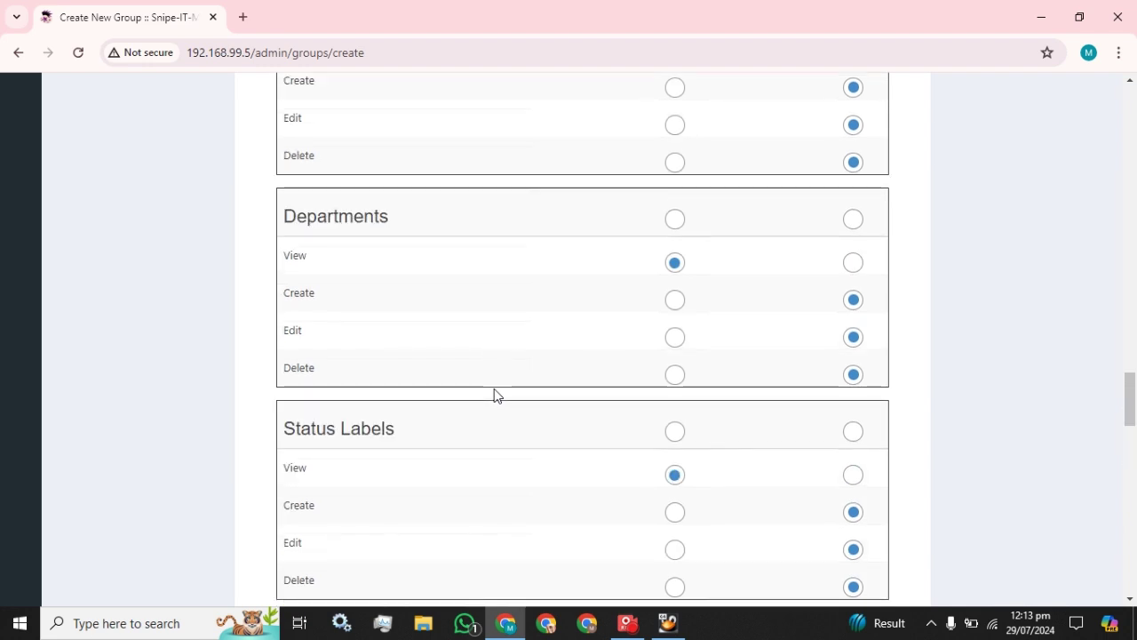
pyautogui.scroll(10, 494, 394)
pyautogui.scroll(10, 494, 393)
pyautogui.scroll(10, 494, 394)
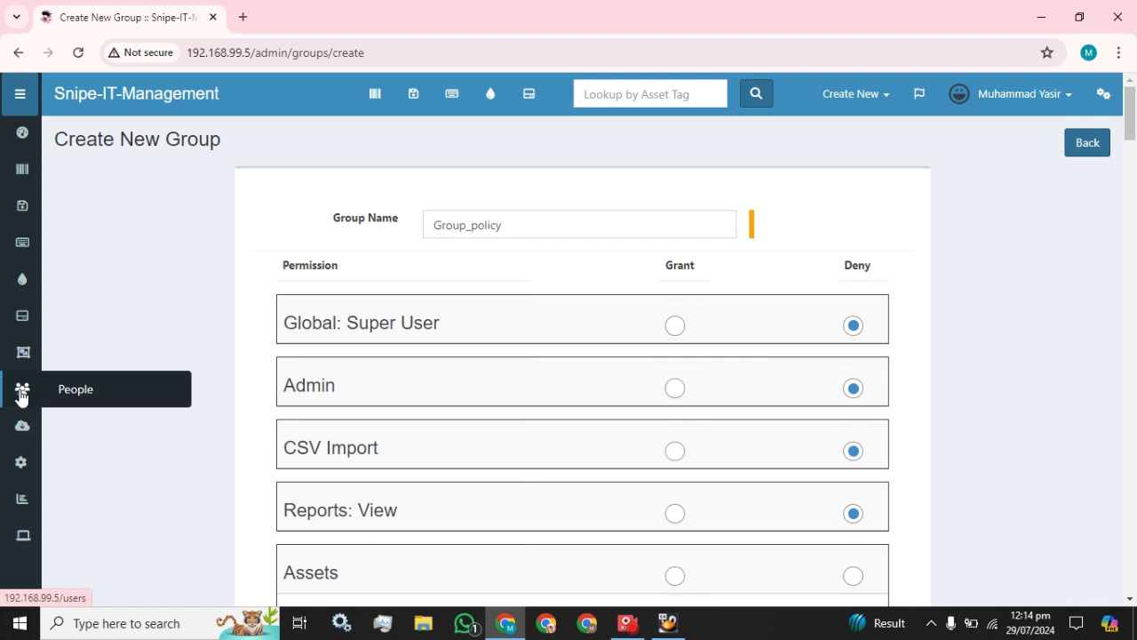
# Step: Switch to the People section to show the four current users
pyautogui.click(79, 391)
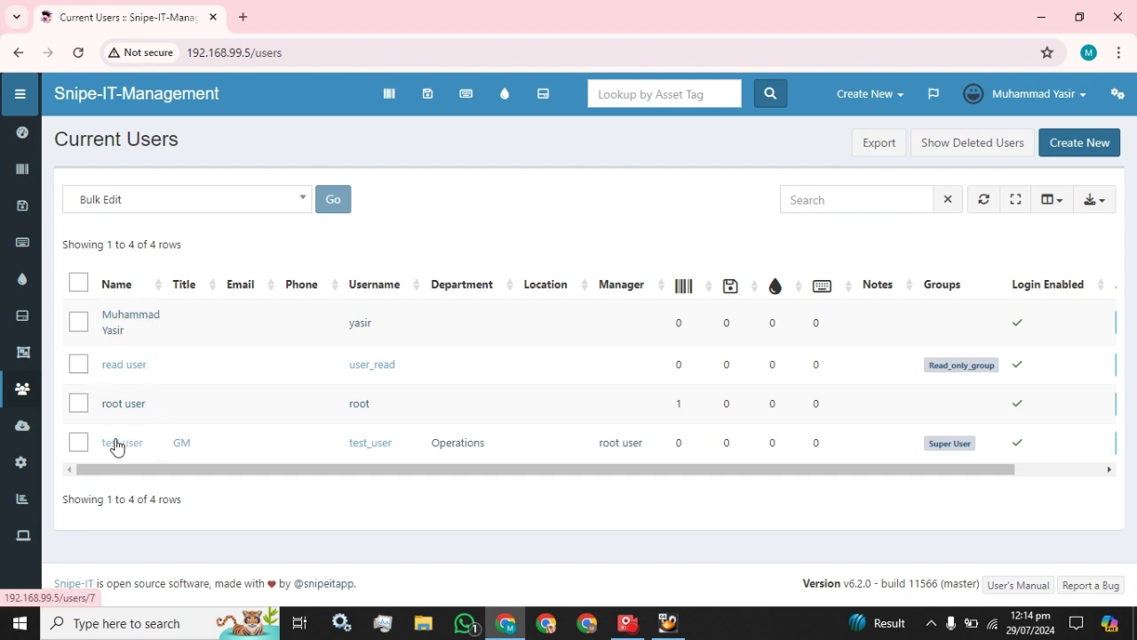
pyautogui.click(1066, 155)
pyautogui.scroll(-2, 684, 420)
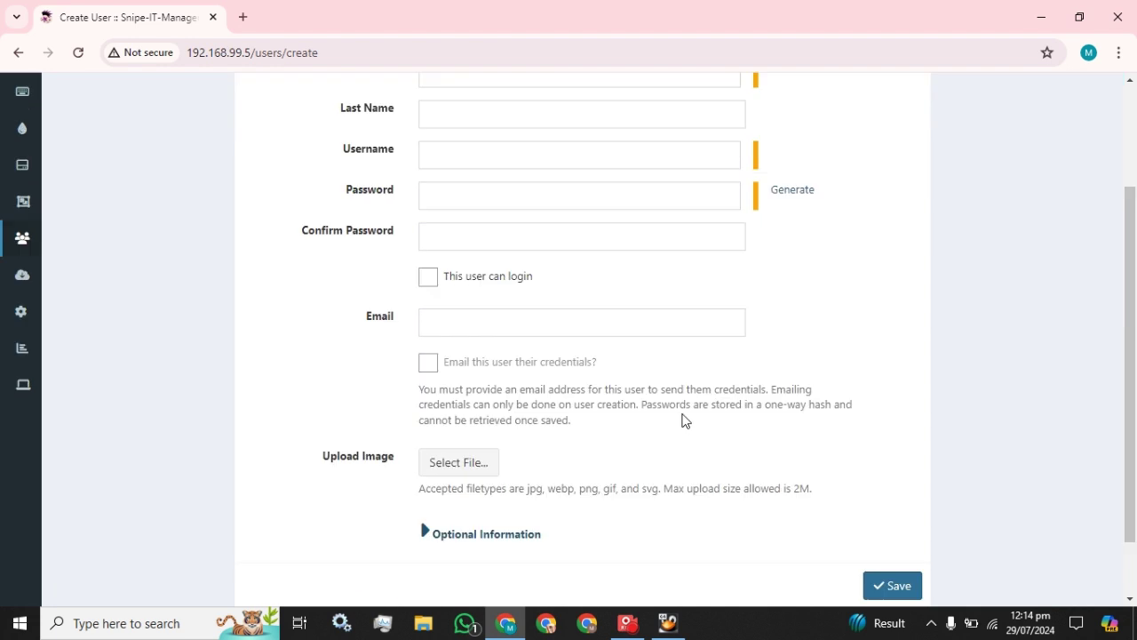
pyautogui.scroll(-1, 684, 420)
pyautogui.click(423, 460)
pyautogui.scroll(-7, 566, 451)
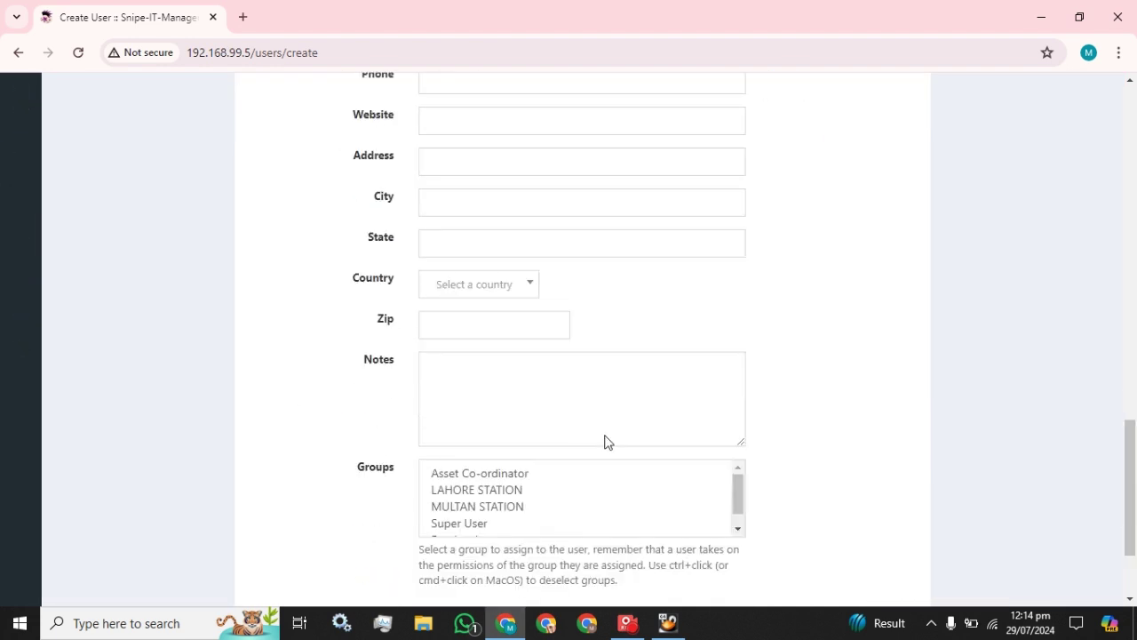
pyautogui.scroll(-2, 605, 442)
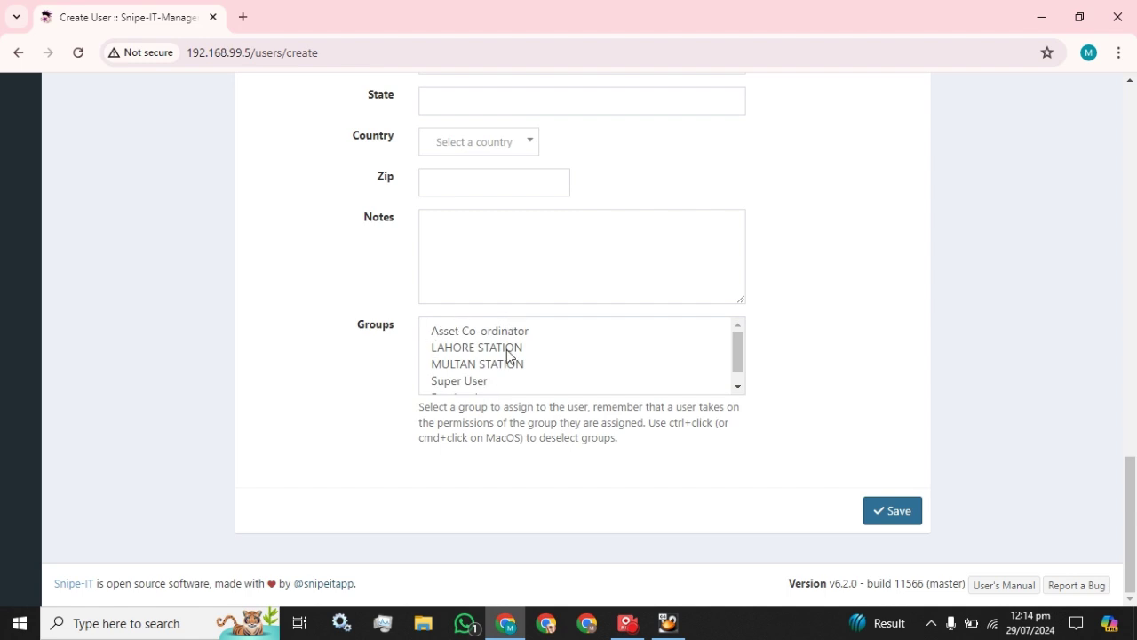
pyautogui.scroll(-1, 507, 354)
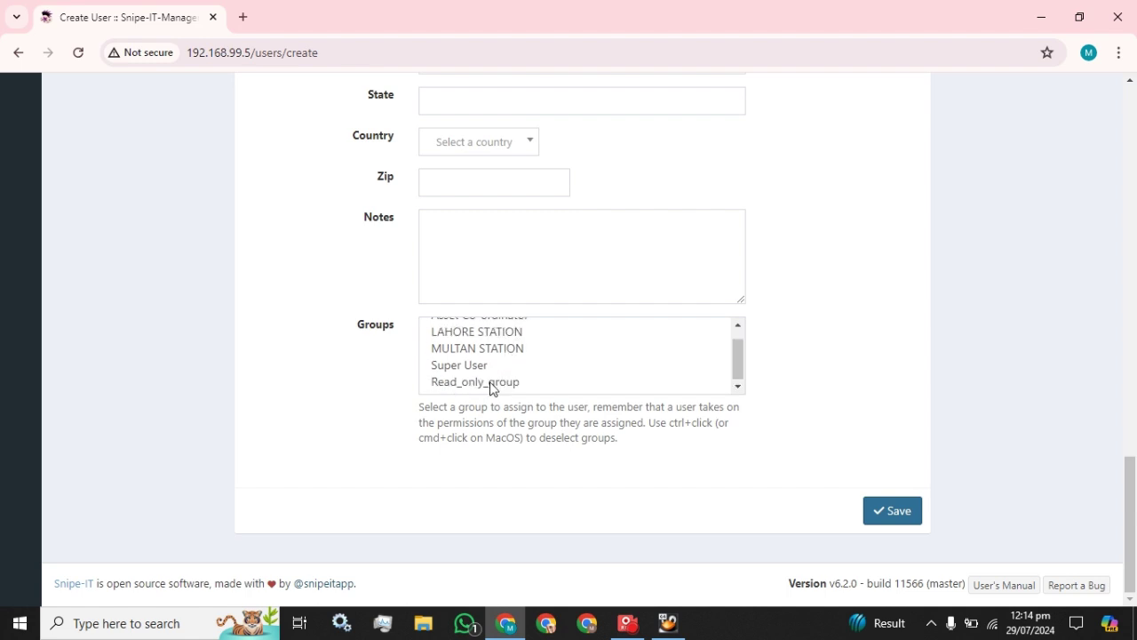
pyautogui.scroll(1, 444, 355)
pyautogui.scroll(1, 447, 384)
pyautogui.scroll(8, 449, 385)
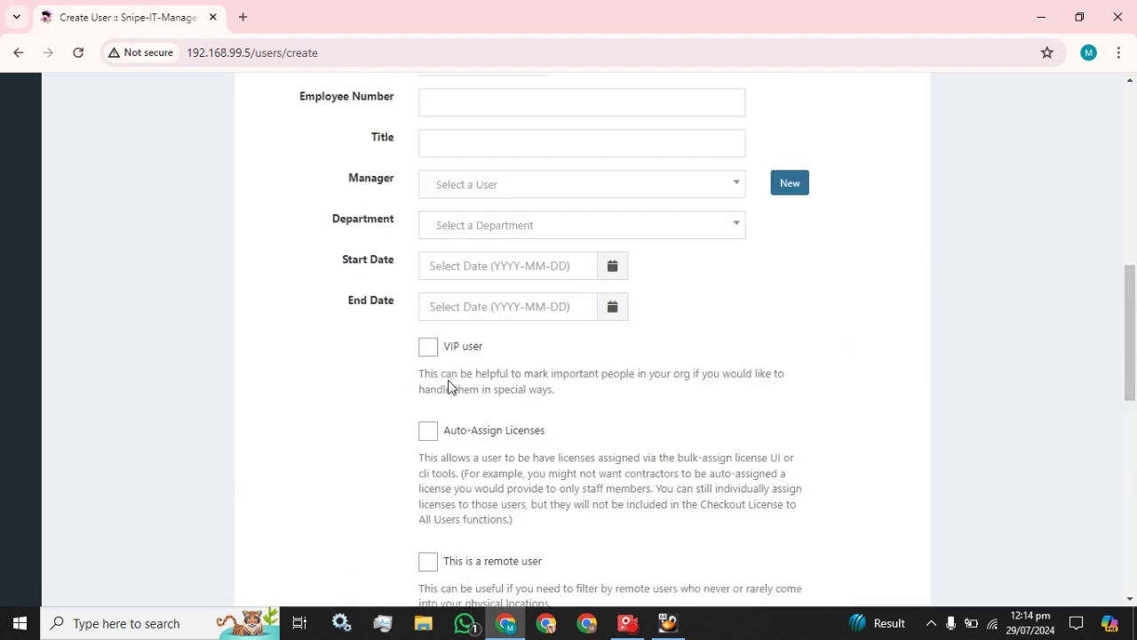
pyautogui.scroll(9, 448, 386)
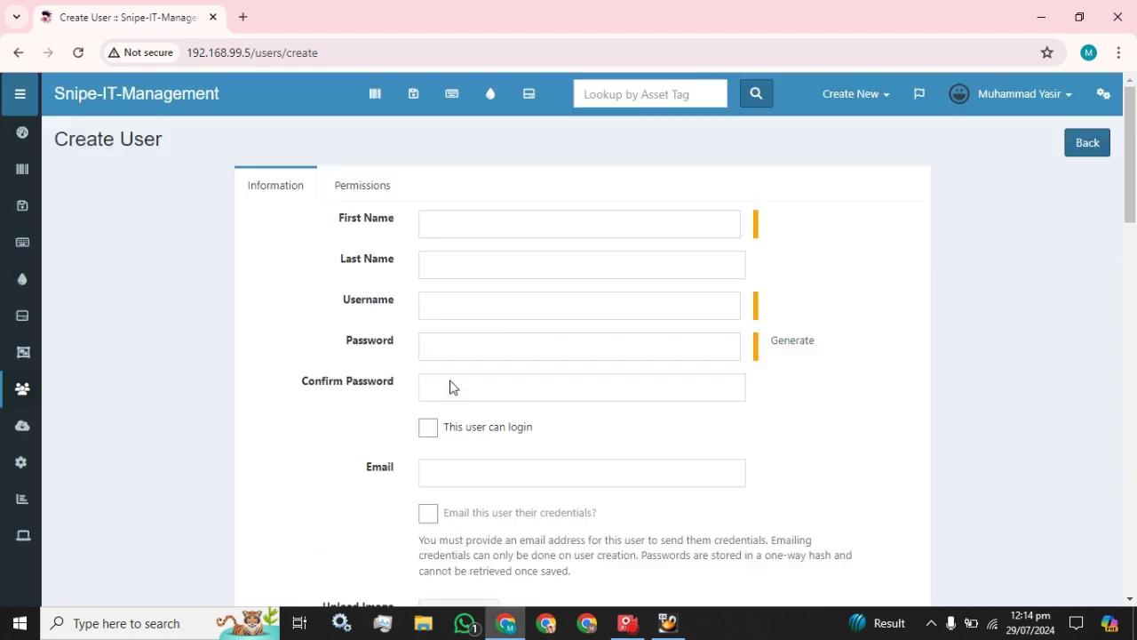
pyautogui.click(1088, 142)
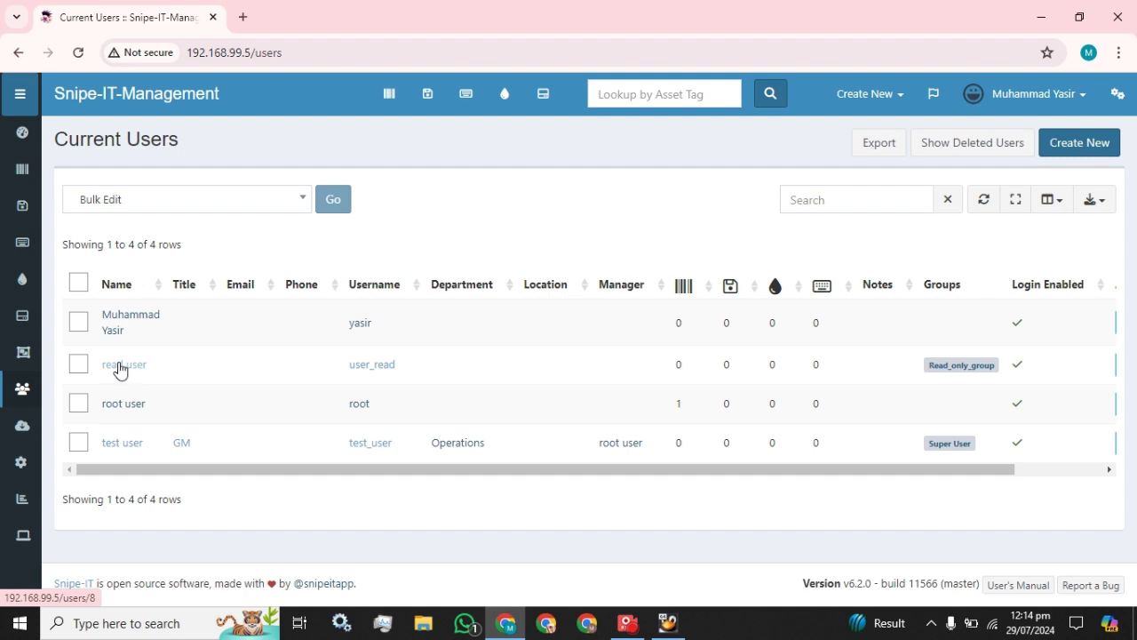
# Step: Open the test user's details and their edit form, scrolling to the Groups field
pyautogui.click(113, 453)
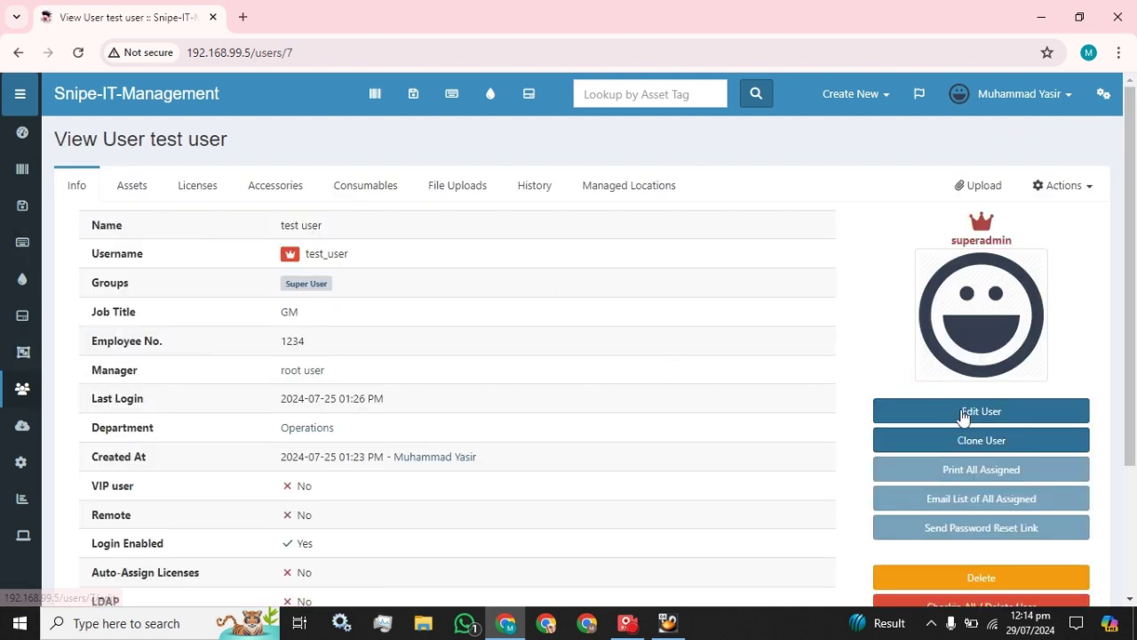
pyautogui.click(965, 410)
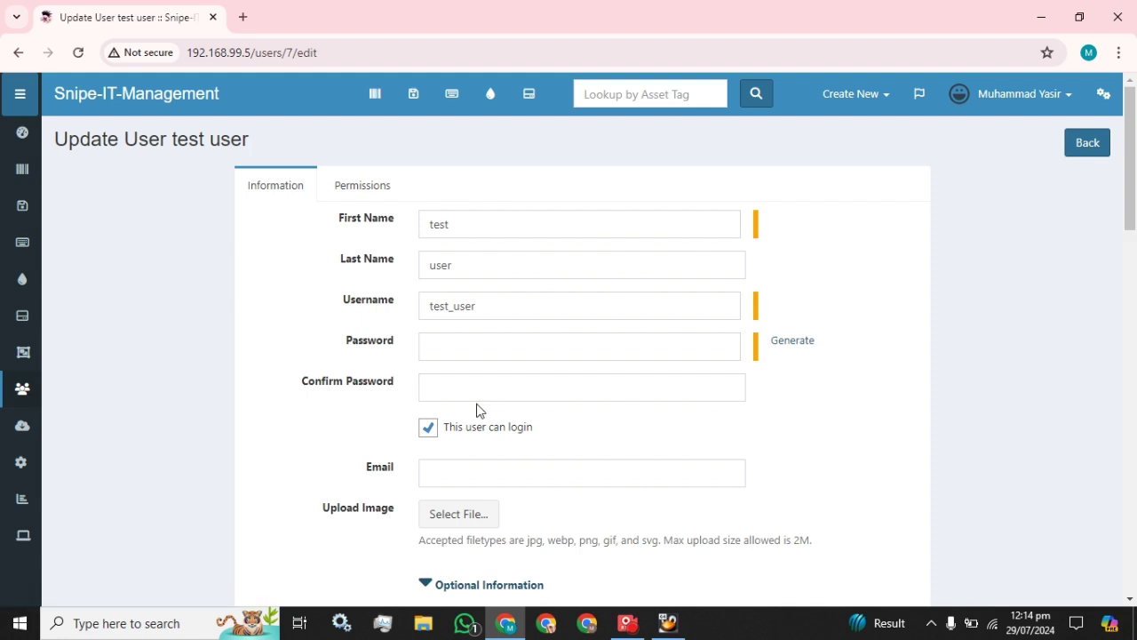
pyautogui.scroll(-4, 533, 445)
pyautogui.scroll(-5, 534, 447)
pyautogui.scroll(-3, 535, 446)
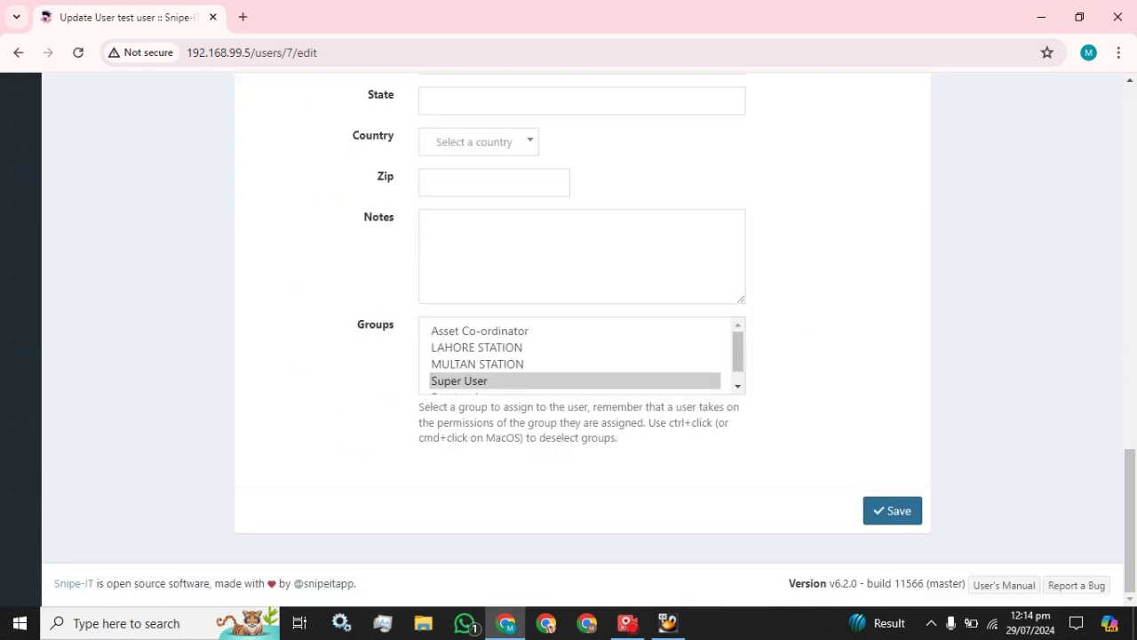
# Step: Try MULTAN STATION, Super User and Read_only_group in the Groups list without saving
pyautogui.click(493, 364)
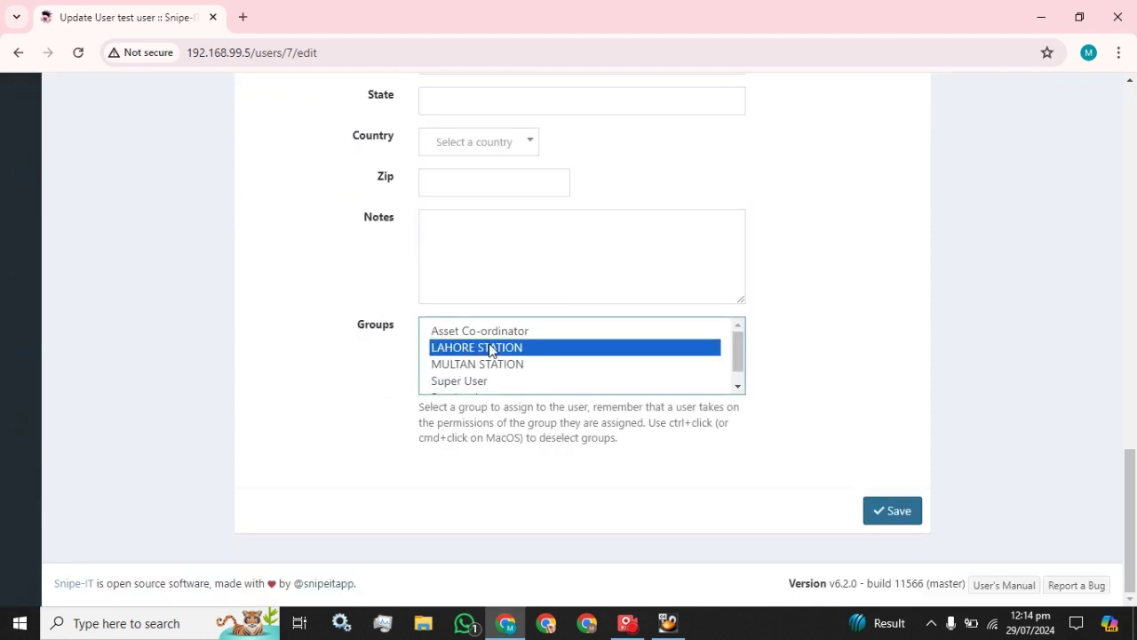
pyautogui.click(481, 332)
pyautogui.click(477, 363)
pyautogui.click(476, 352)
pyautogui.click(476, 366)
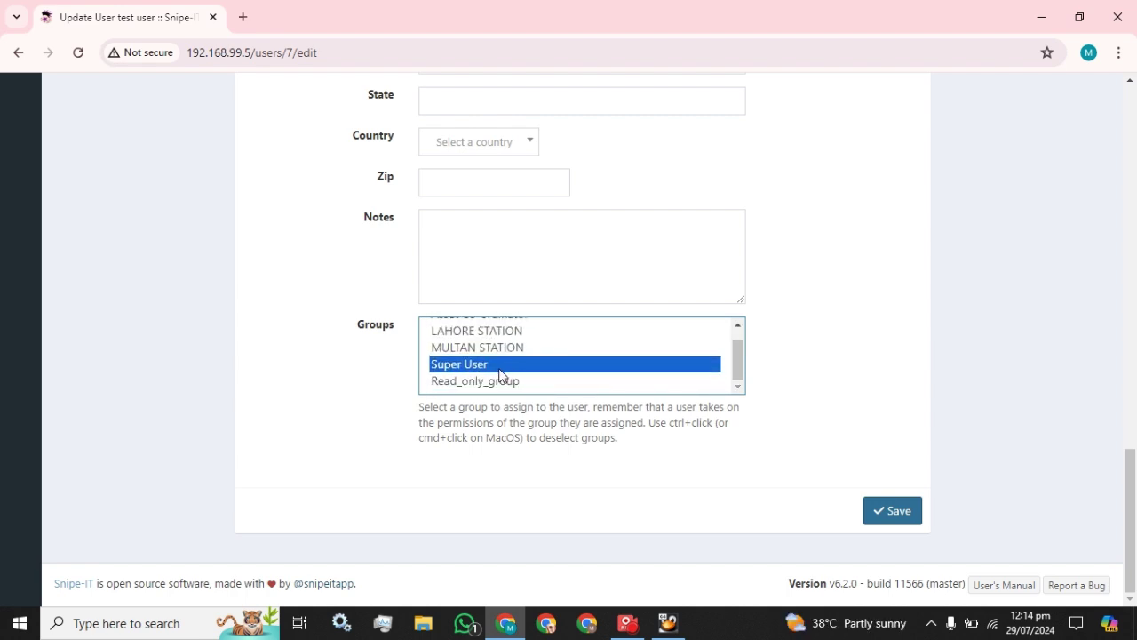
pyautogui.click(488, 388)
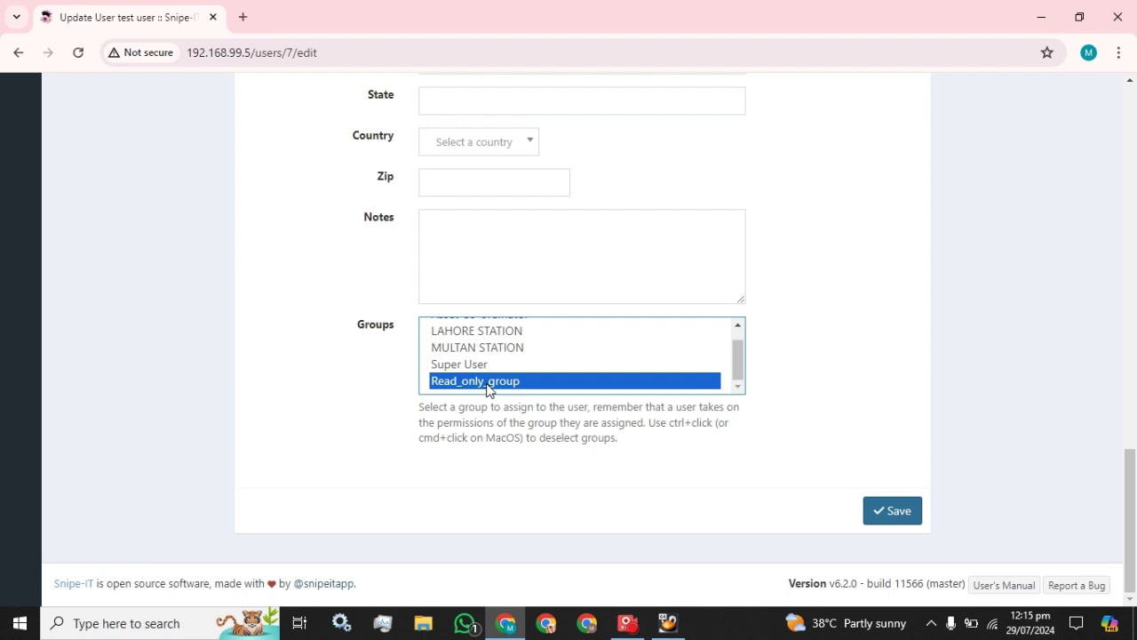
pyautogui.scroll(1, 490, 387)
pyautogui.scroll(10, 791, 330)
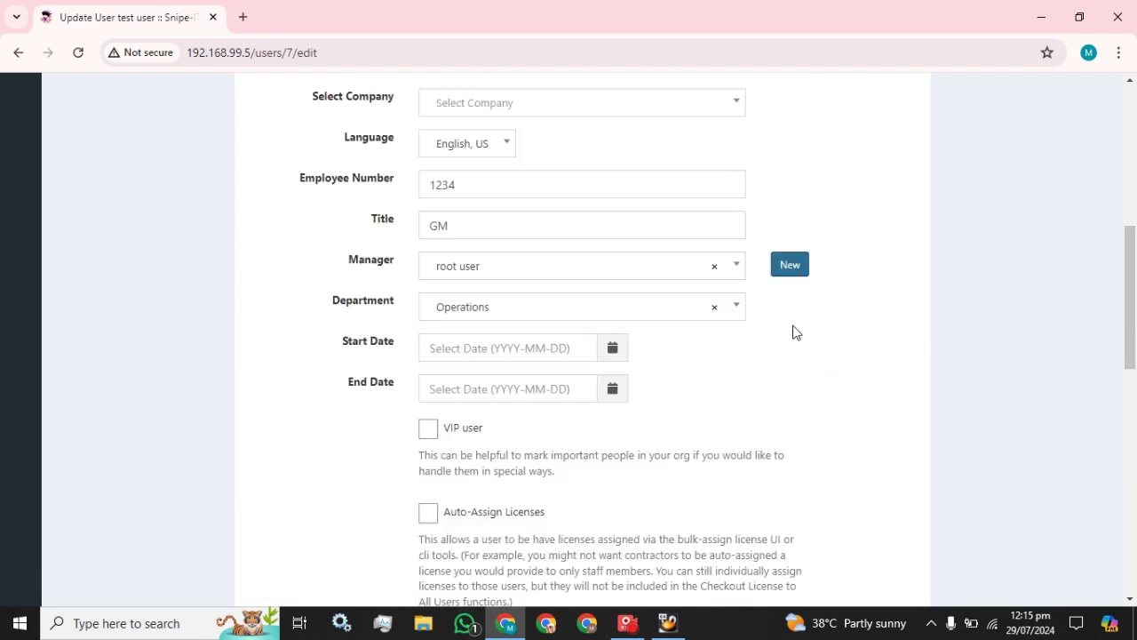
pyautogui.scroll(5, 791, 330)
pyautogui.click(1104, 148)
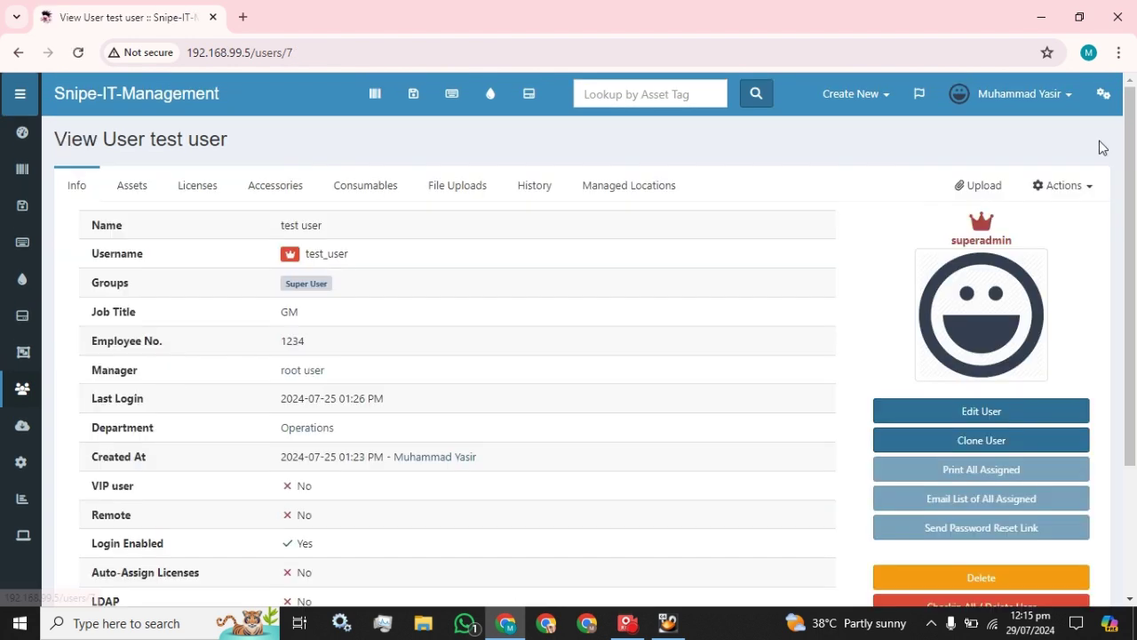